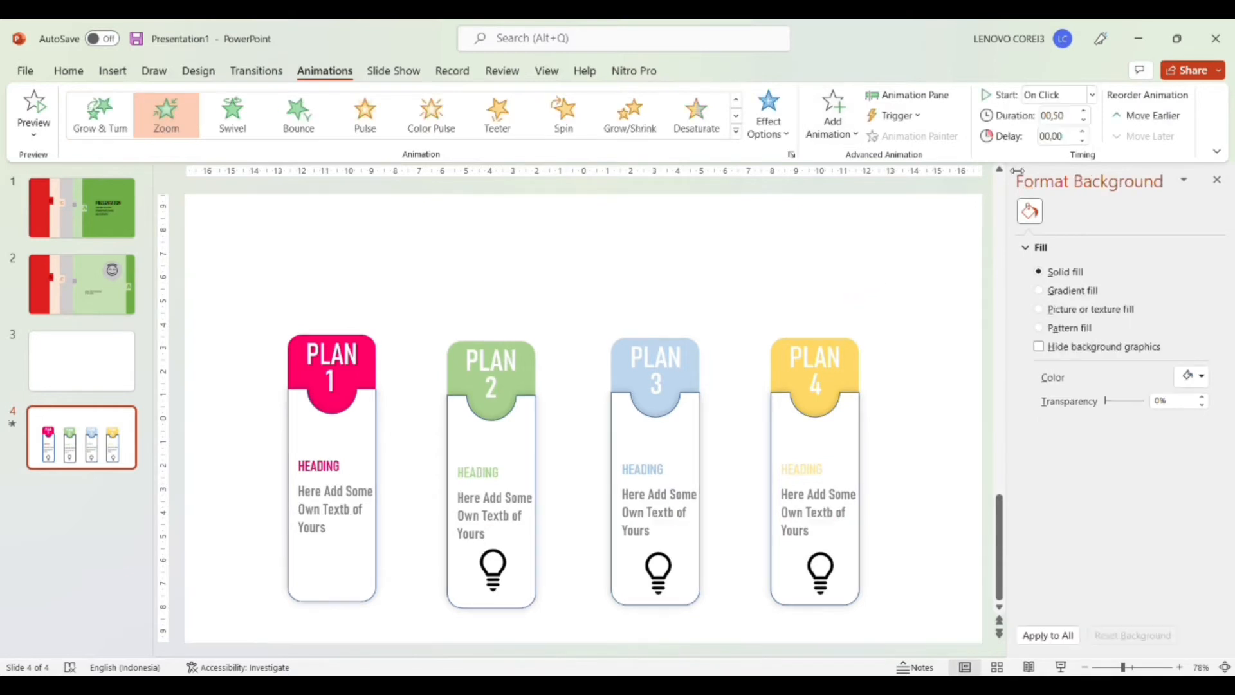
Copy the animation of the Plan 1 card's white panel to the Plan 2 card's white panel with the Animation Painter.
click(1092, 94)
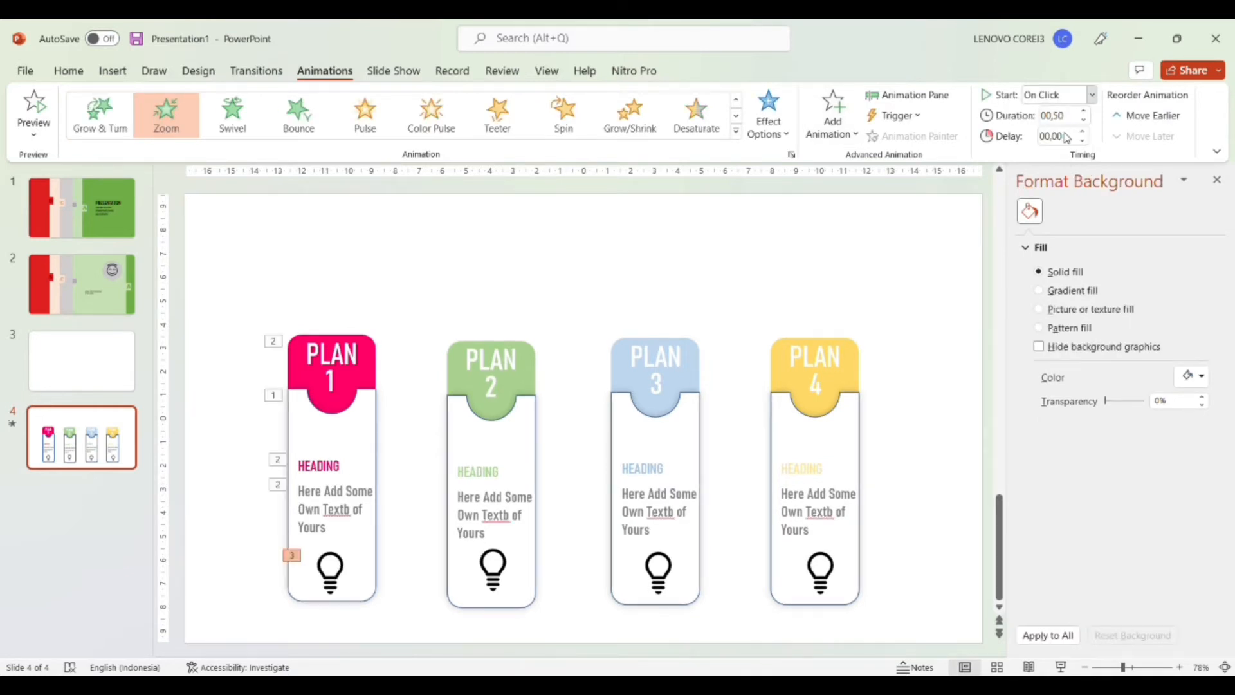
click(370, 419)
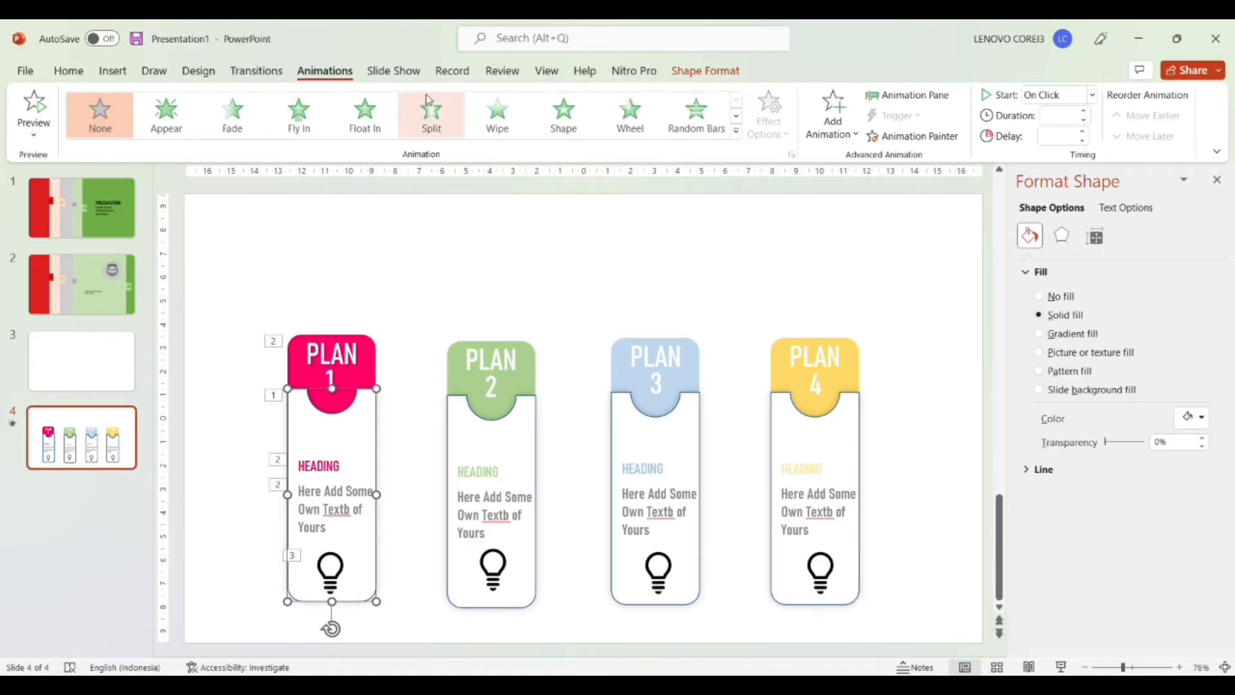
click(888, 137)
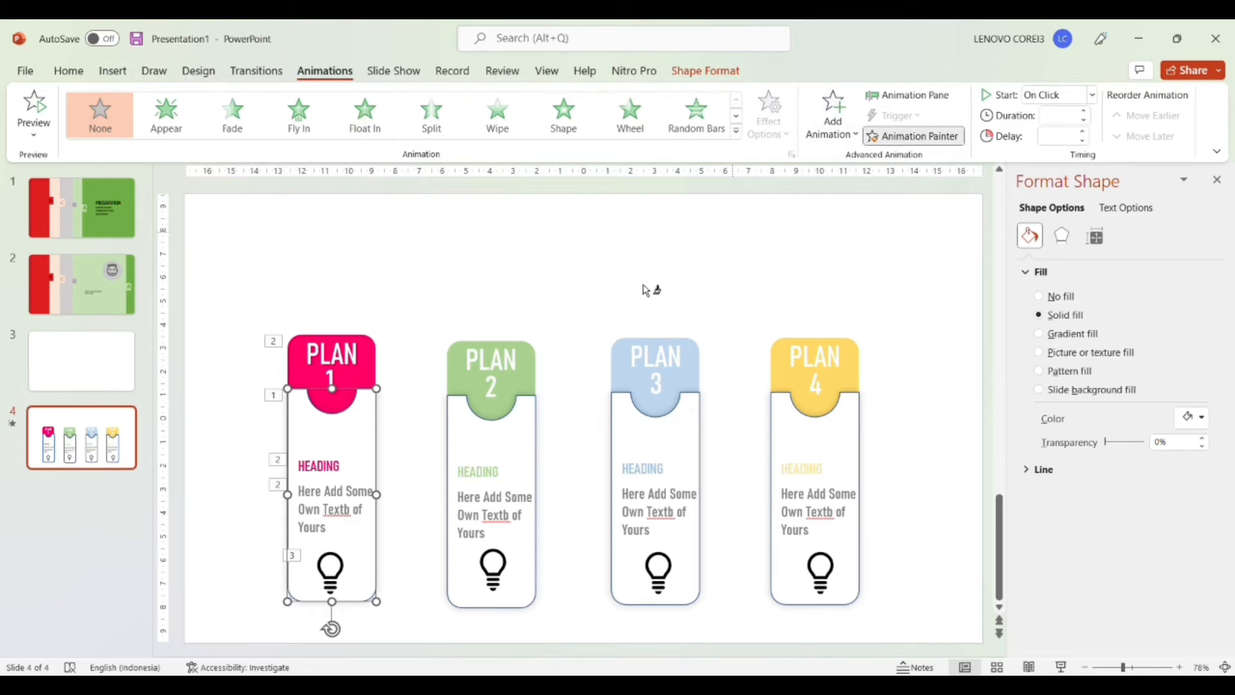
click(520, 576)
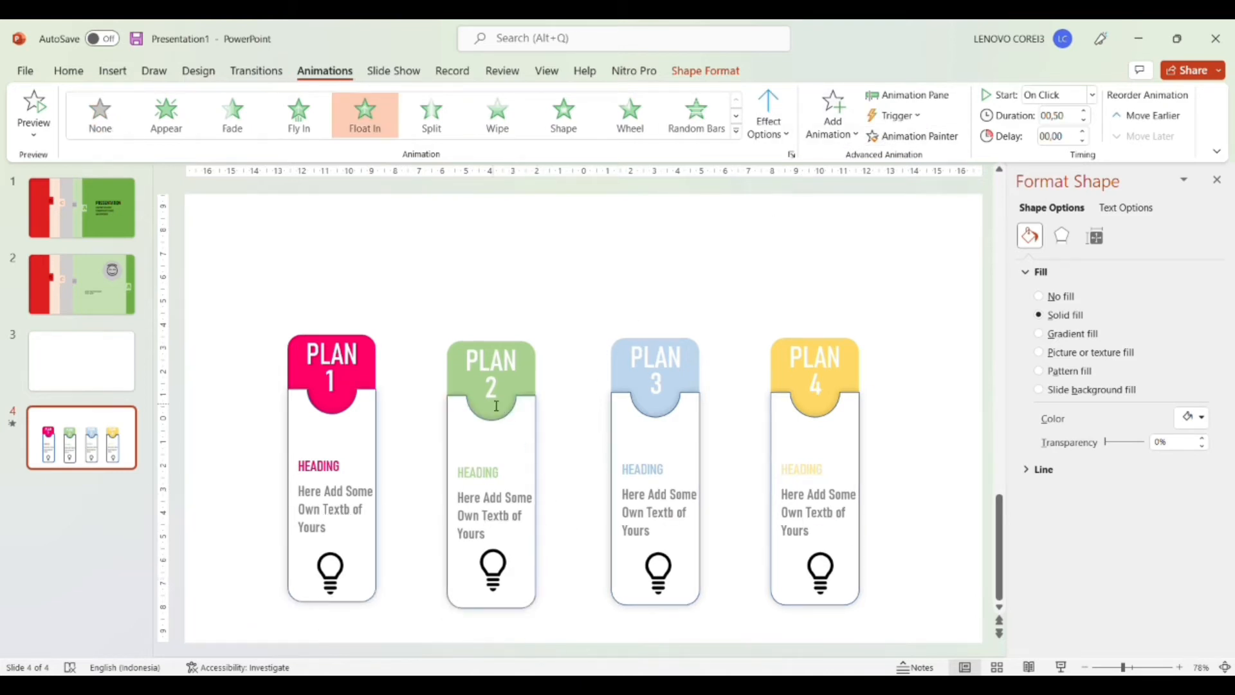
Copy the Float In animation of the pink Plan 1 header shape to the green Plan 2 header shape.
click(326, 418)
click(325, 394)
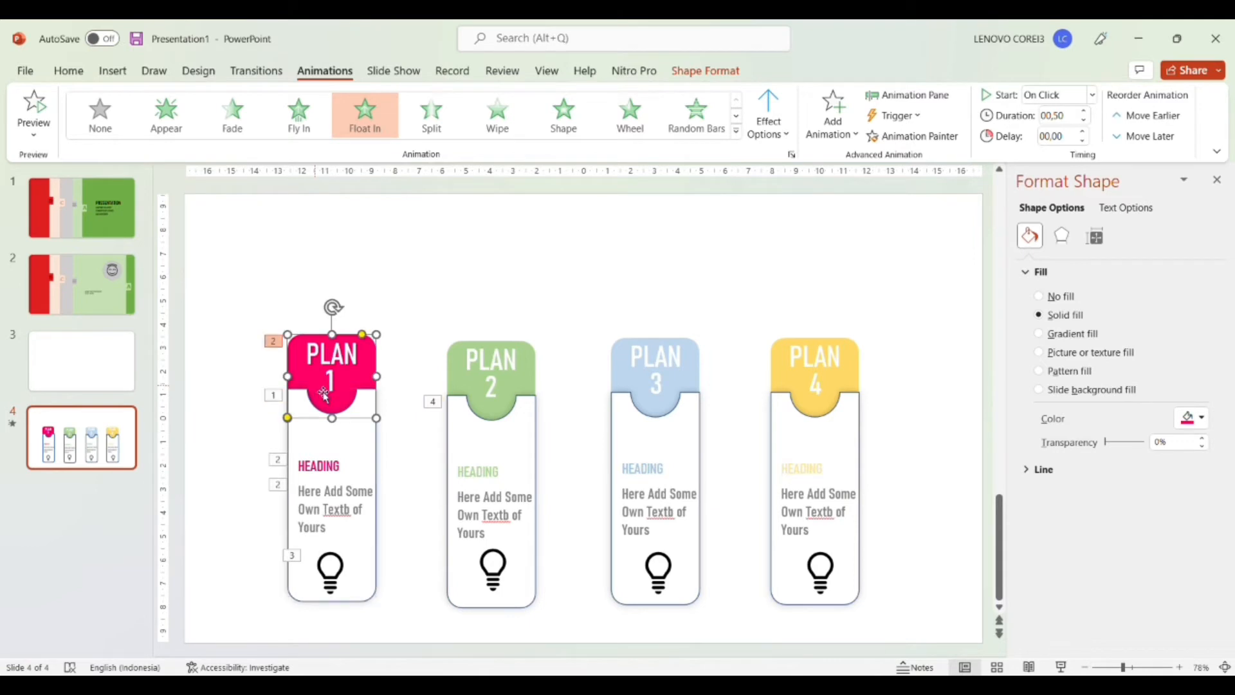
click(939, 137)
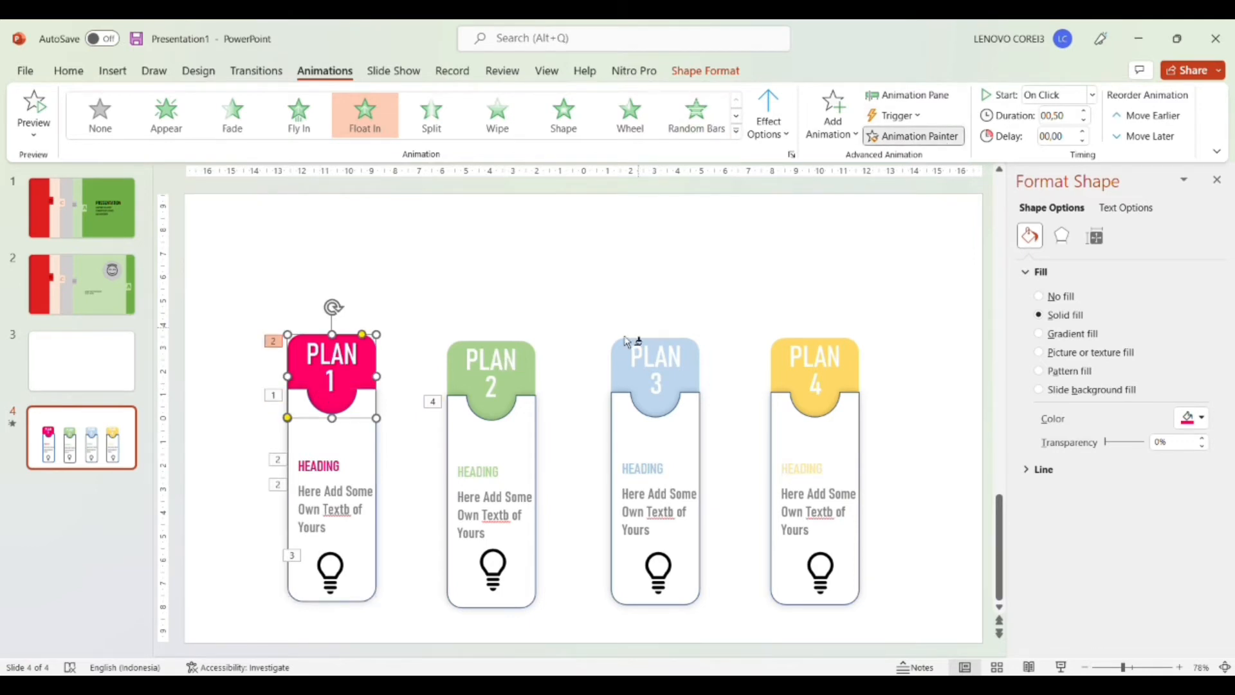
click(453, 391)
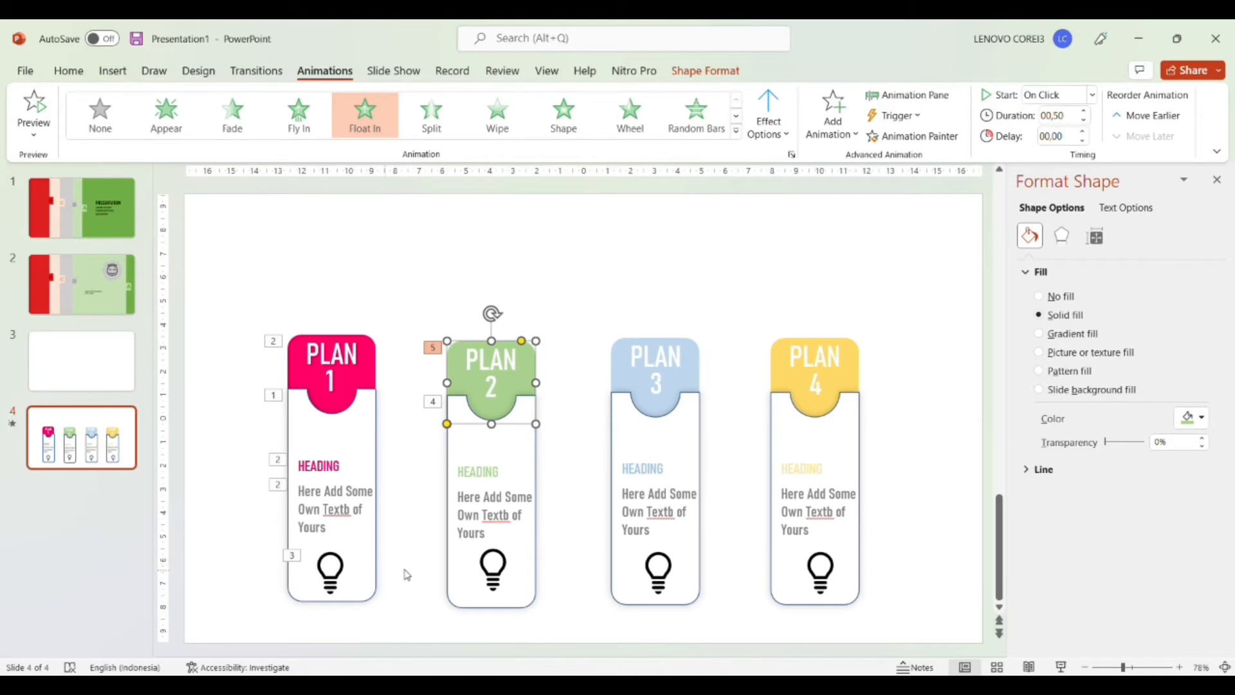
Copy the Zoom animations of Plan 1's heading and body text to the matching text boxes of Plan 2.
click(344, 468)
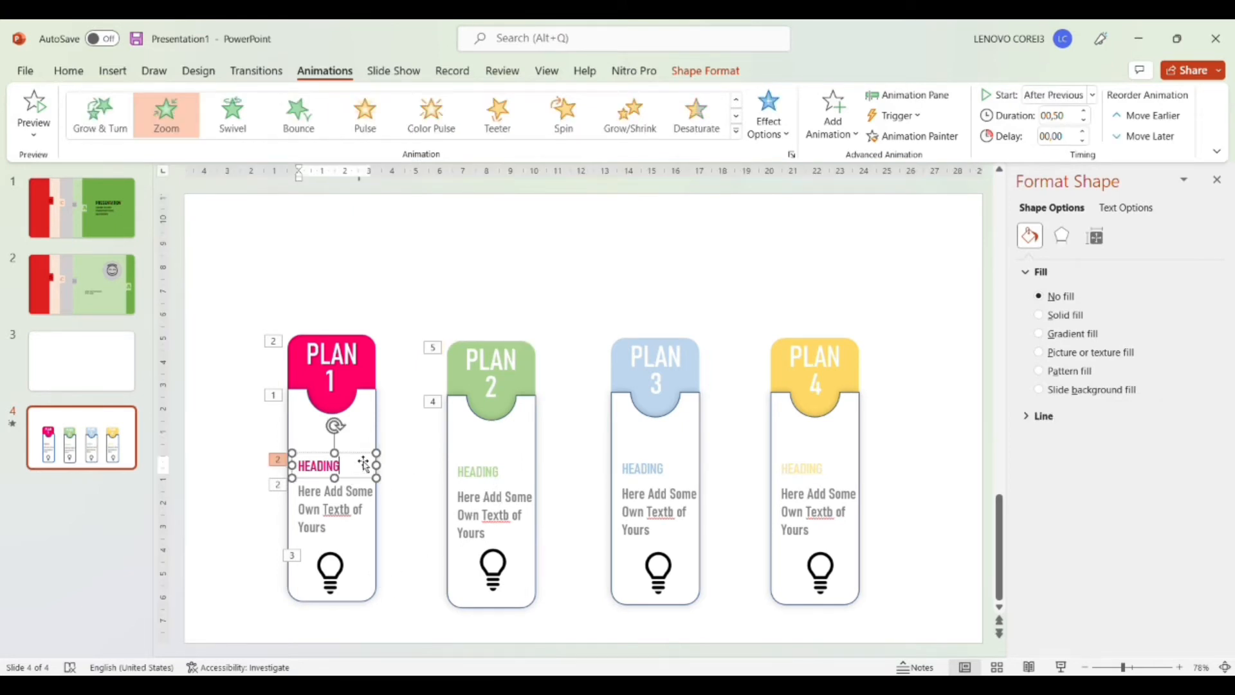
click(916, 136)
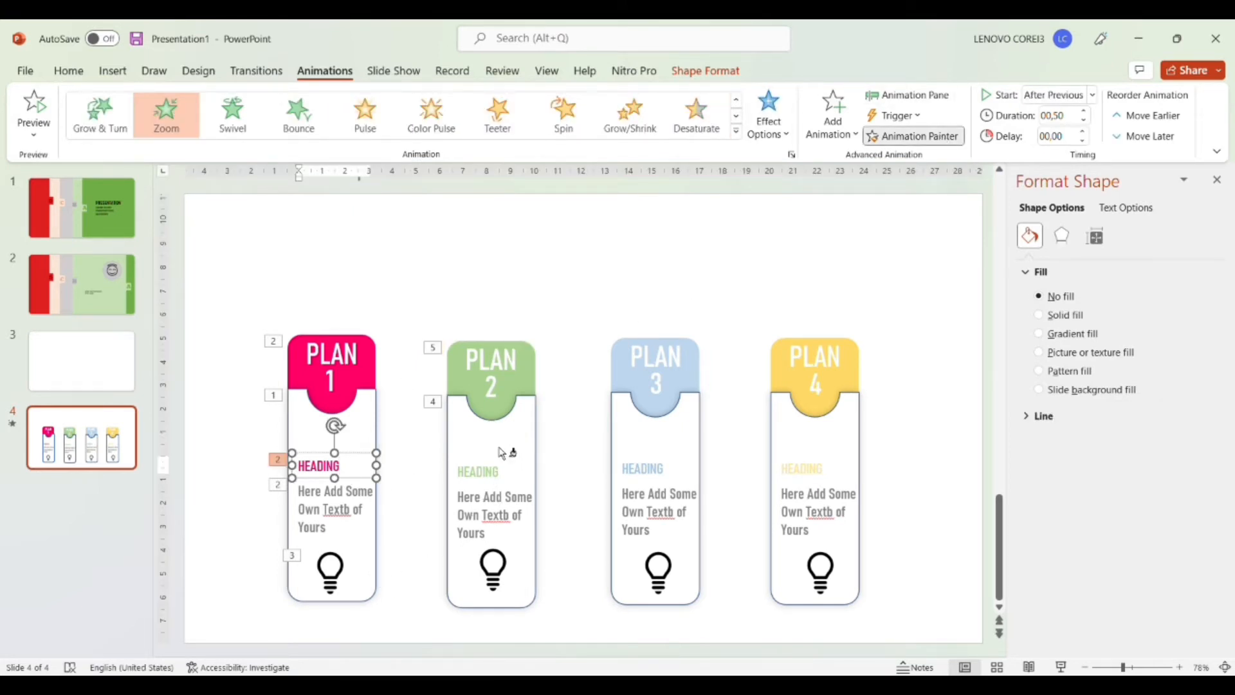
click(484, 468)
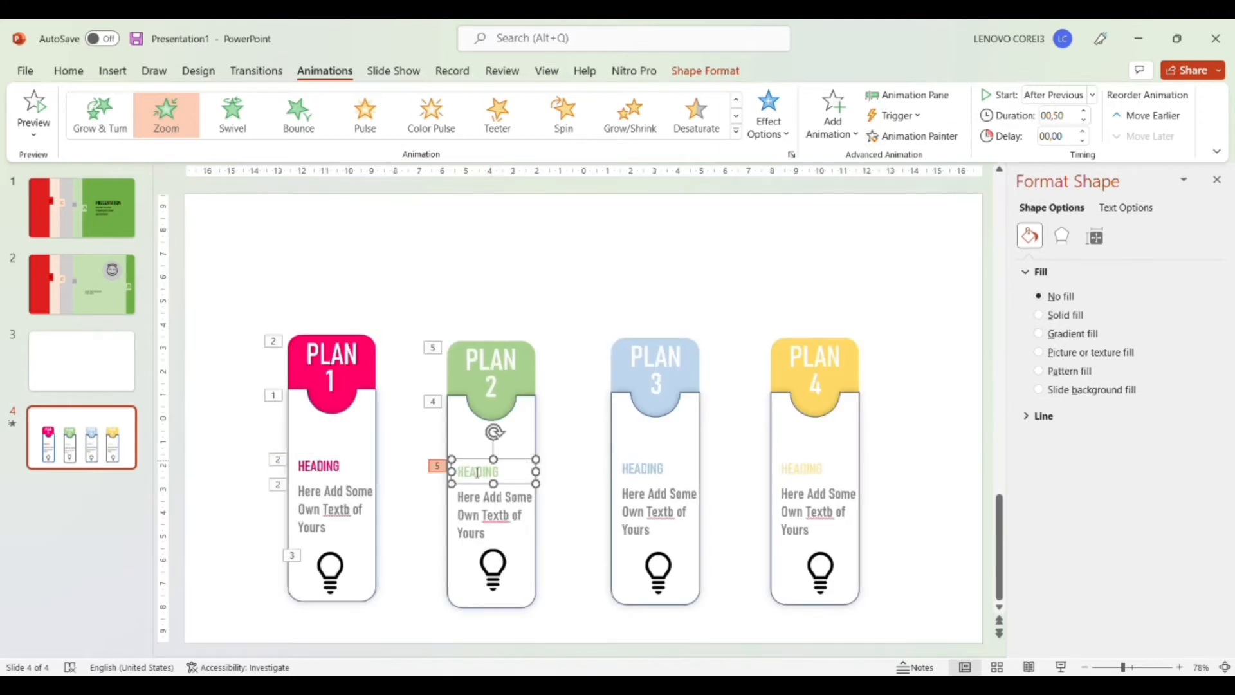
click(344, 509)
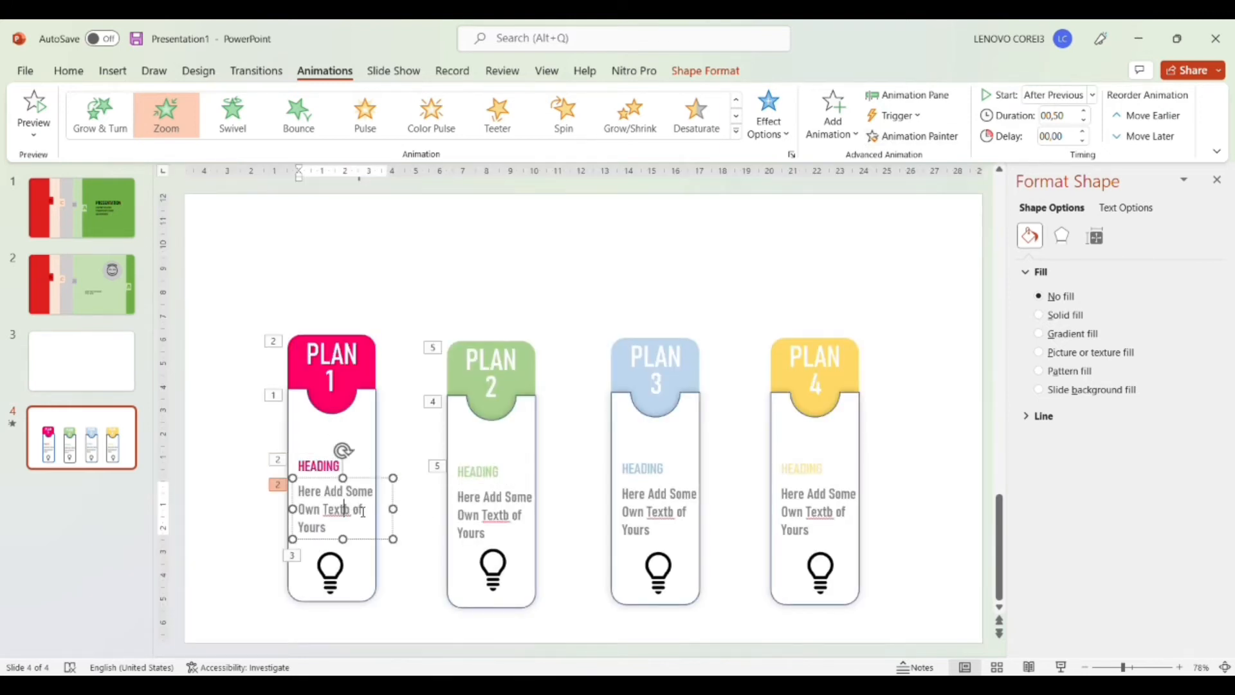
click(933, 136)
click(504, 504)
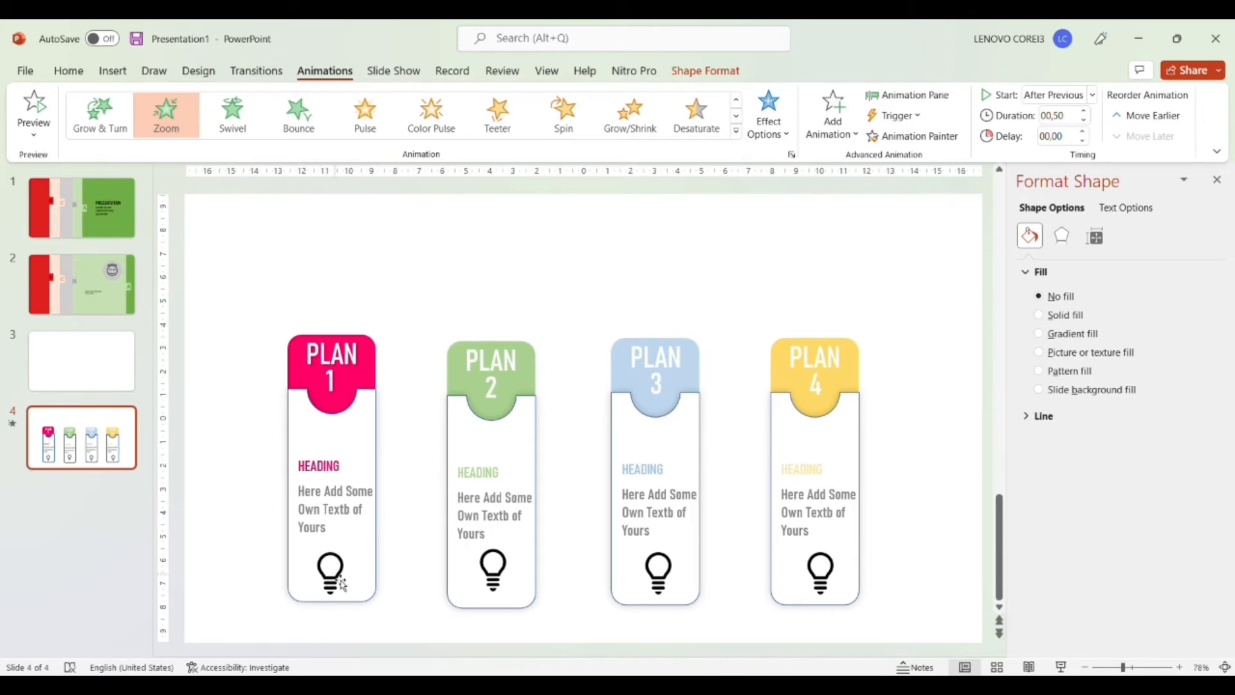
Copy the Zoom animation of Plan 1's light bulb icon to the light bulb icon of Plan 2.
click(328, 588)
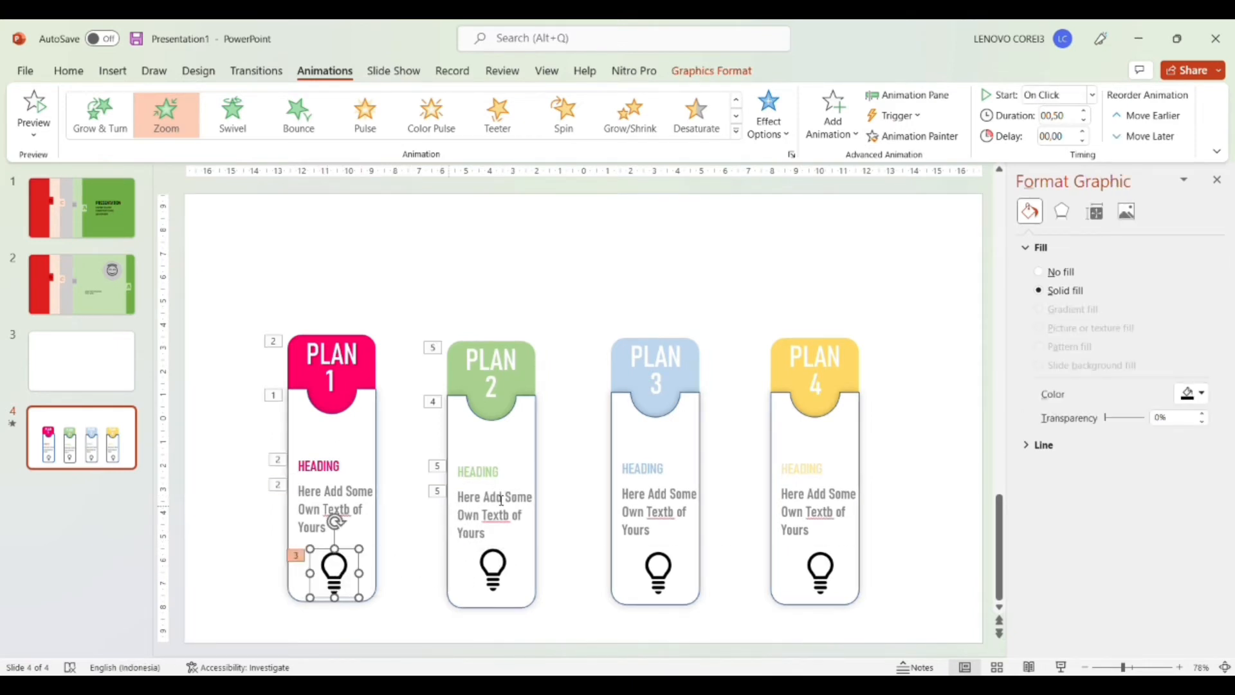
click(938, 138)
click(485, 571)
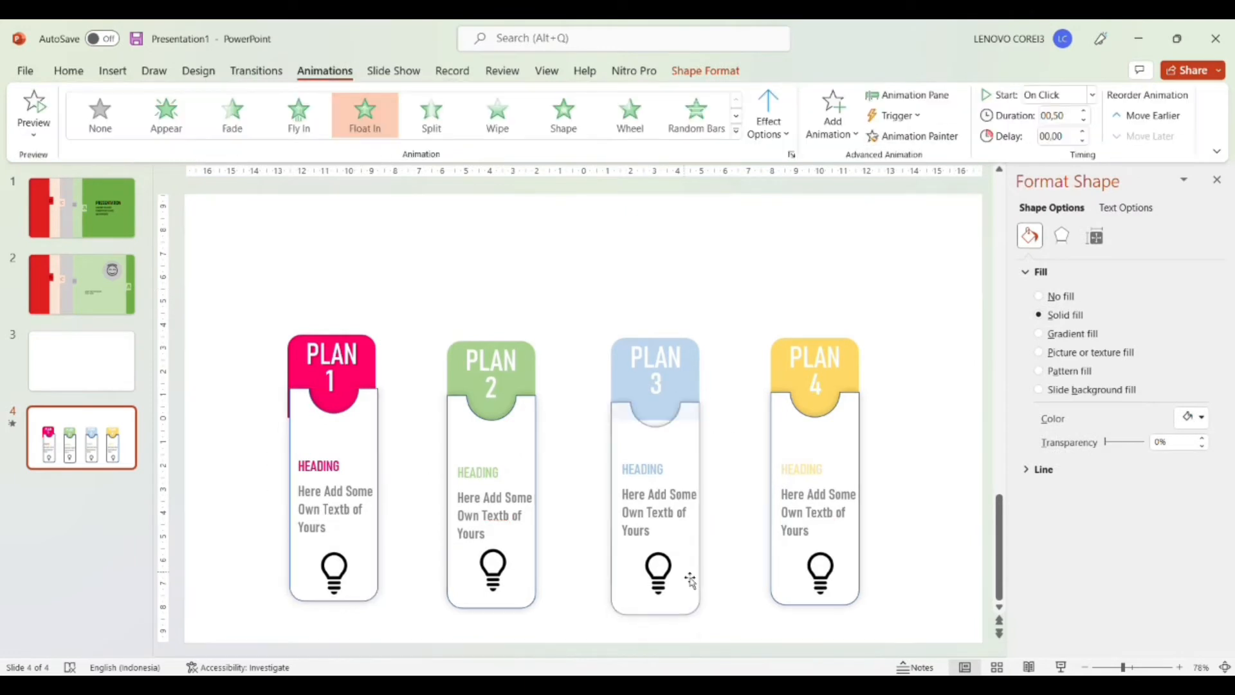
Copy the Plan 1 animations to the matching panels, headers, texts and light bulbs of the Plan 3 and Plan 4 cards.
click(631, 384)
click(628, 485)
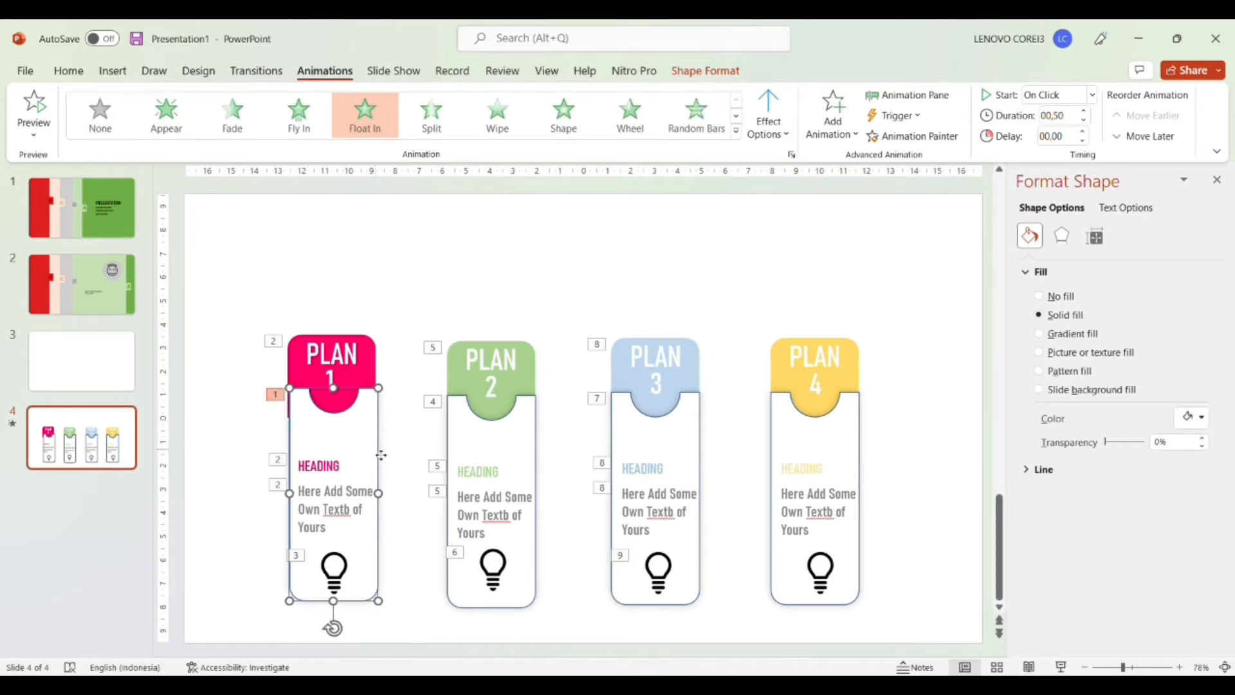
click(913, 135)
click(783, 546)
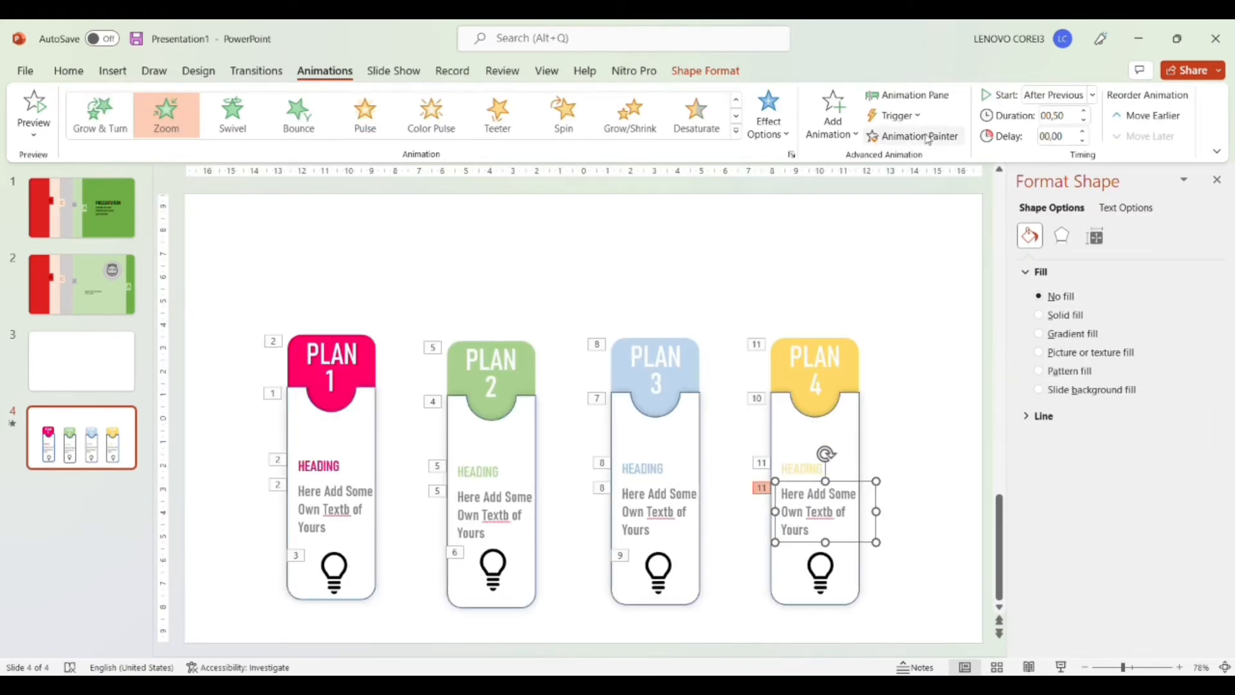
Select all objects of the four plan cards and shift them together slightly right and down.
click(248, 317)
drag(238, 304, 944, 645)
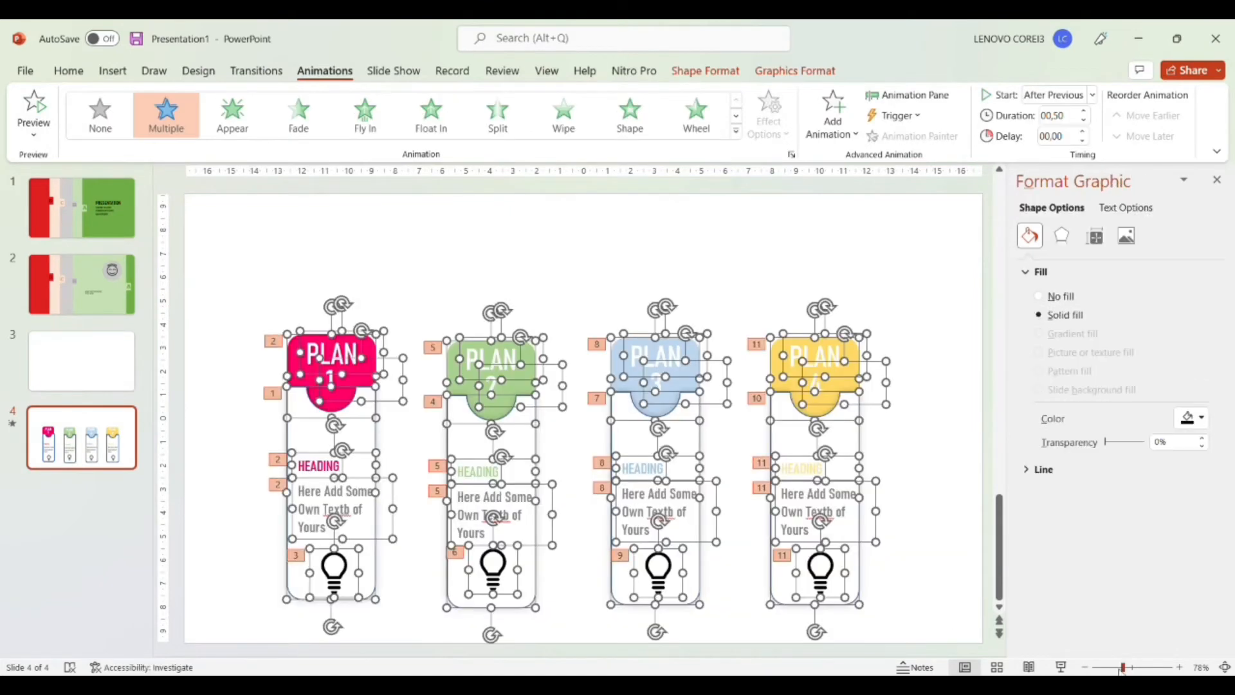
click(923, 298)
Add a text box above the cards with the title "INFOGRAPICH" in Bahnschrift Condensed, size 32.
click(69, 71)
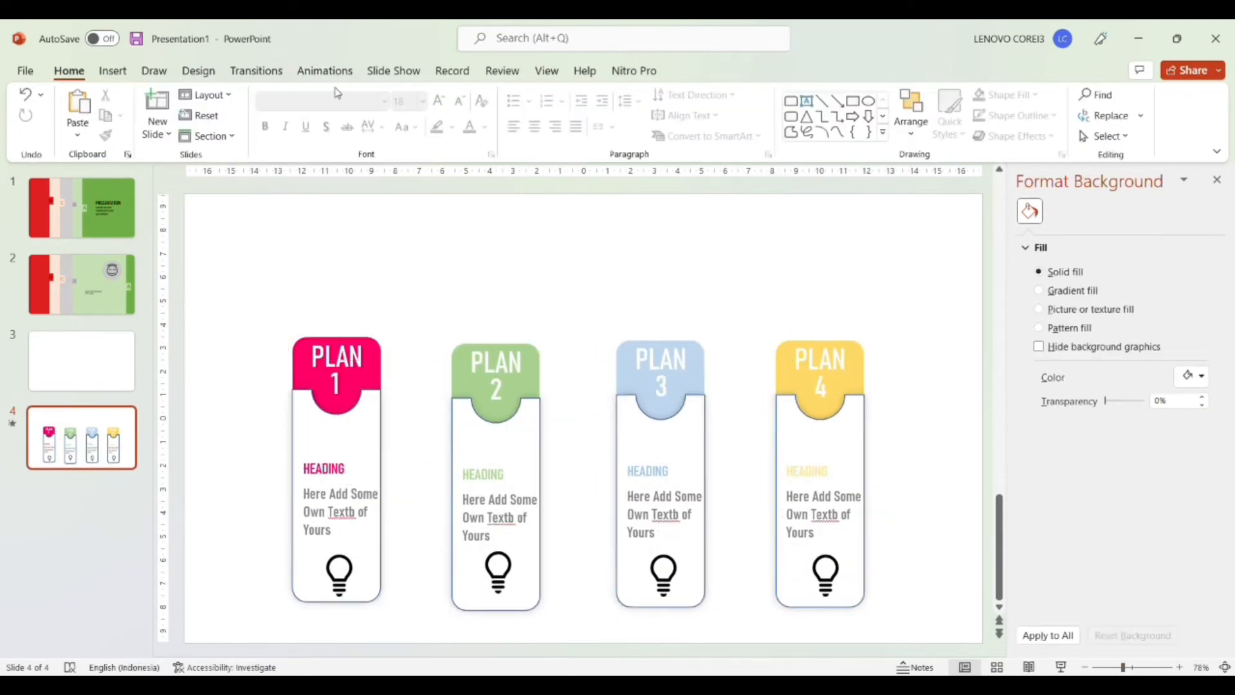
click(806, 101)
drag(476, 244, 772, 287)
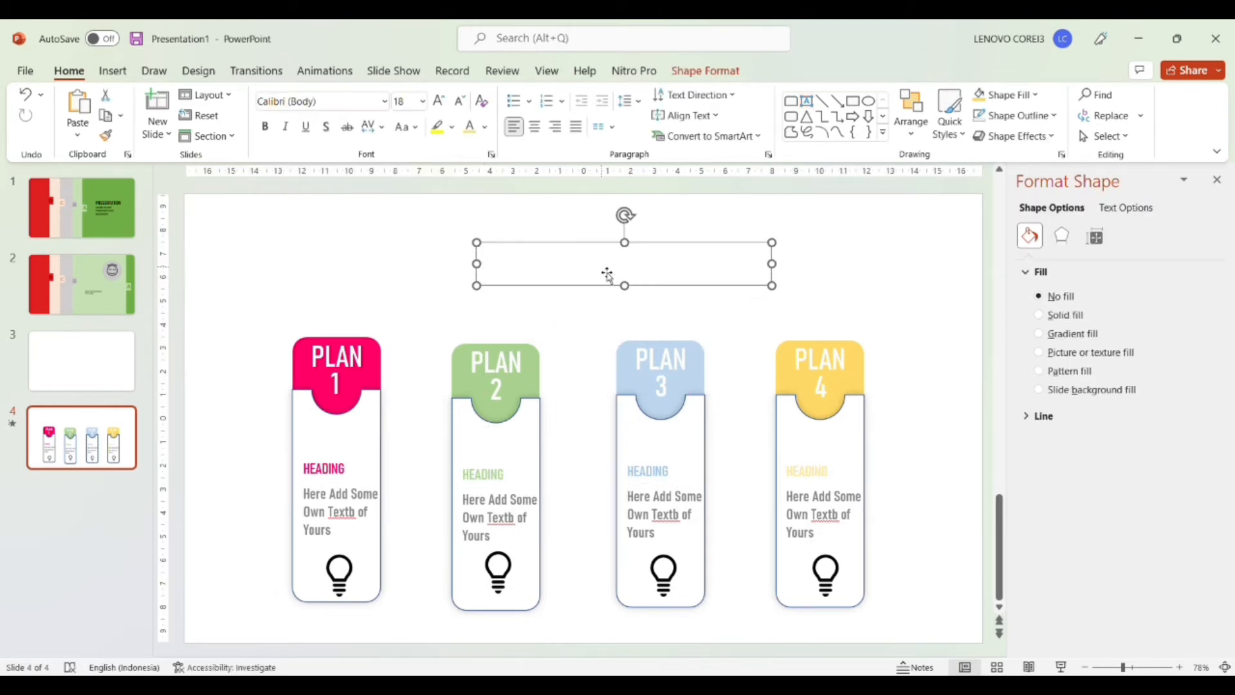
text(INFOGRAPICH)
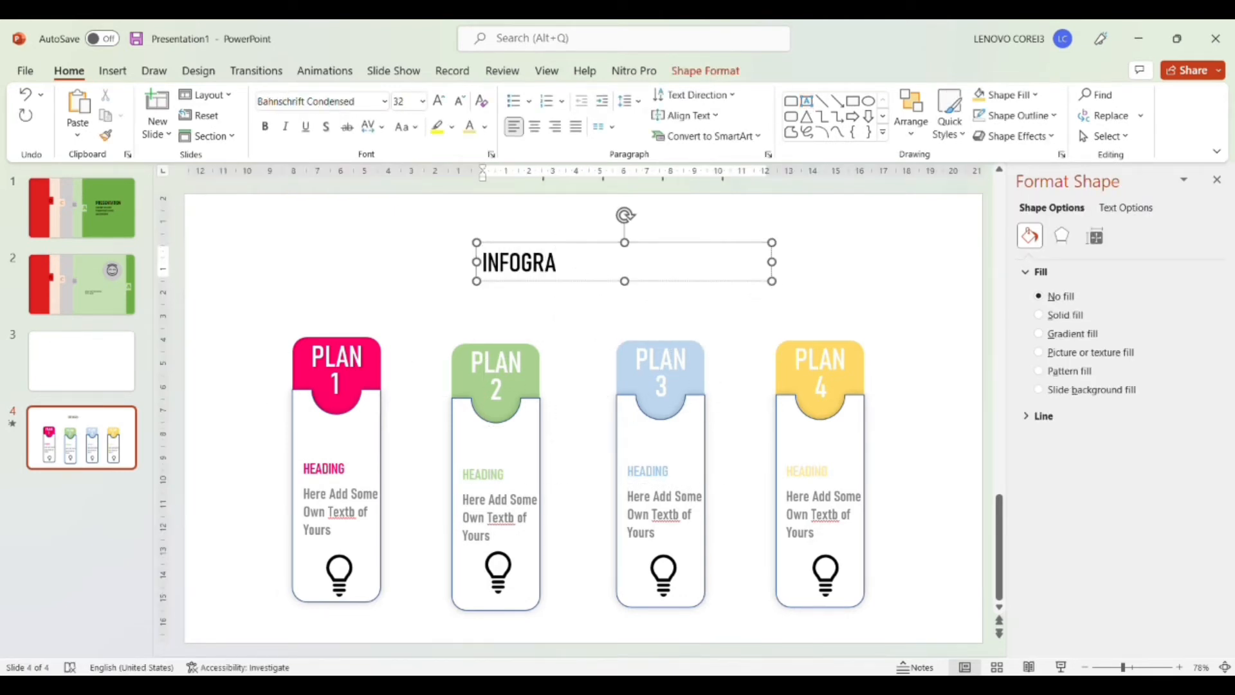
Insert a space between each pair of letters in the INFOGRAPICH title.
click(490, 273)
key(space)
key(Right)
key(space)
key(Right)
key(space)
key(Right)
key(space)
key(Right)
key(space)
key(Right)
key(space)
key(Right)
key(space)
key(Right)
key(space)
key(Right)
key(space)
key(Right)
key(space)
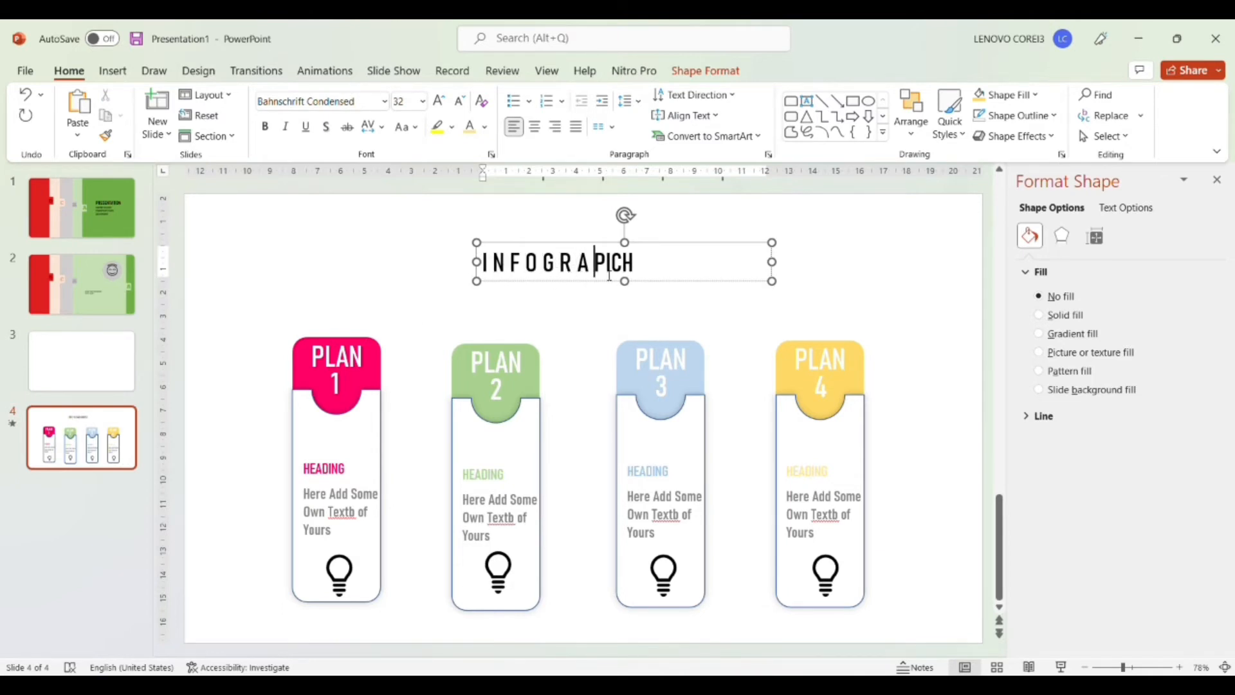
Center the whole title text within its text box.
key(ctrl+a)
key(ctrl+e)
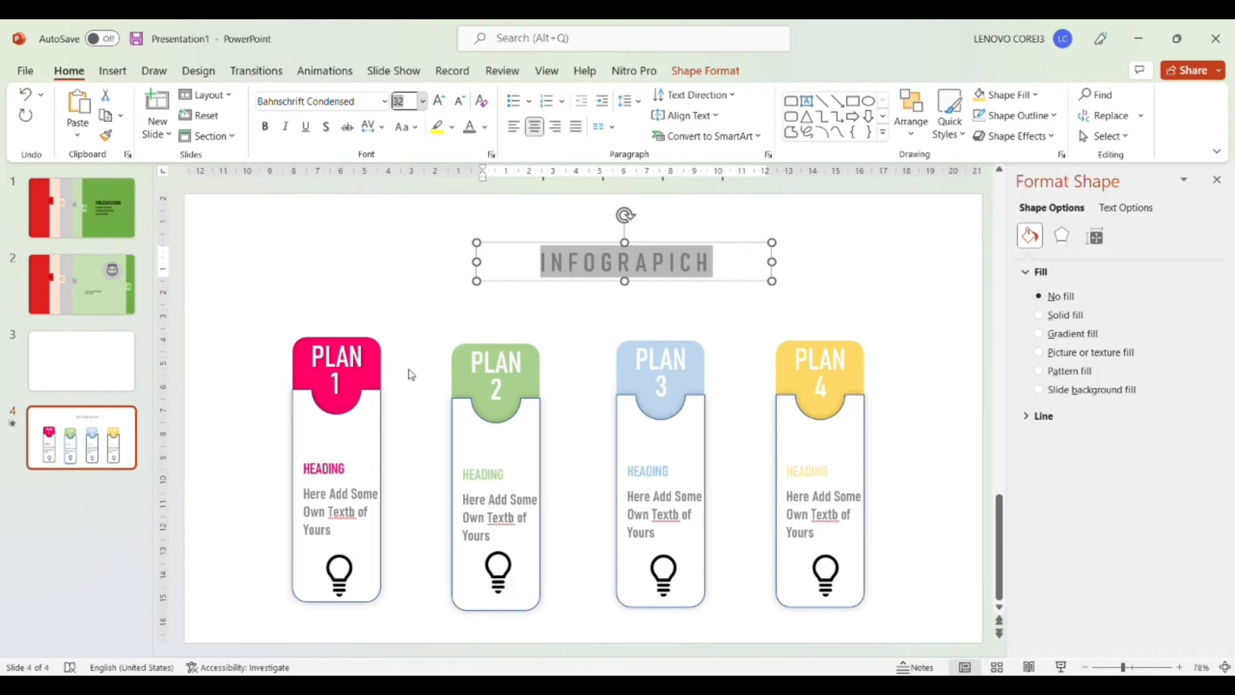
click(406, 412)
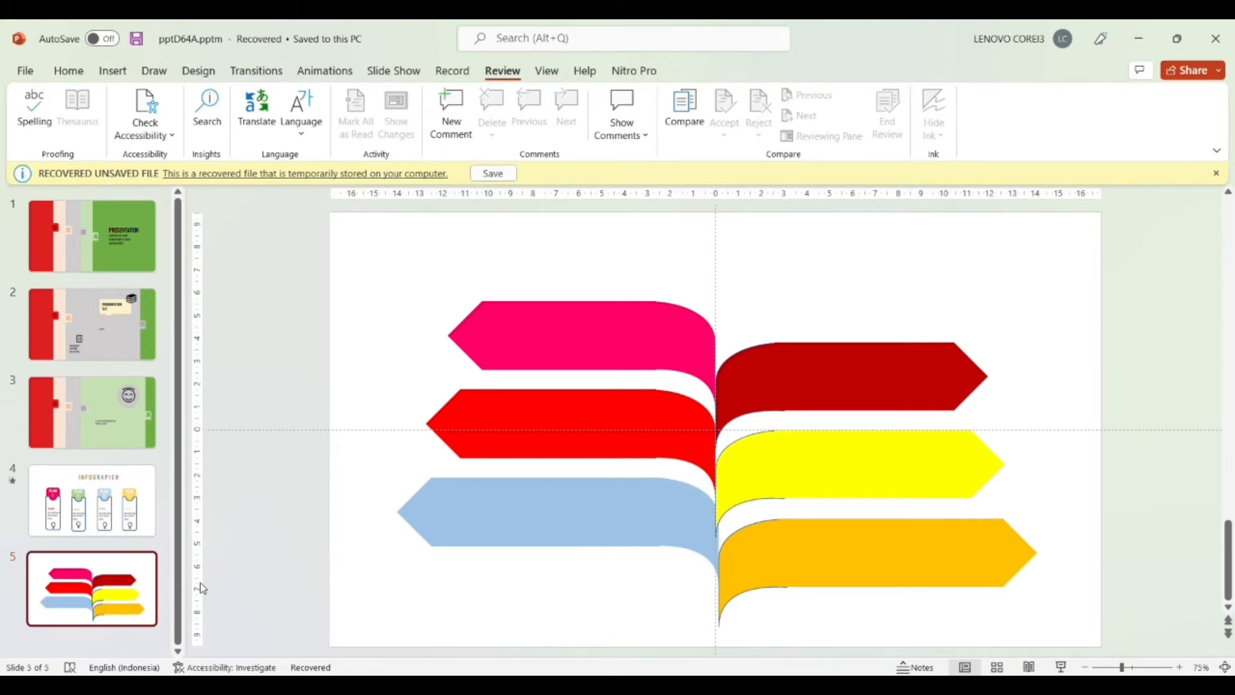
Apply a light blue linear gradient fill to the background of slide 5 with the ribbon arrows.
click(696, 352)
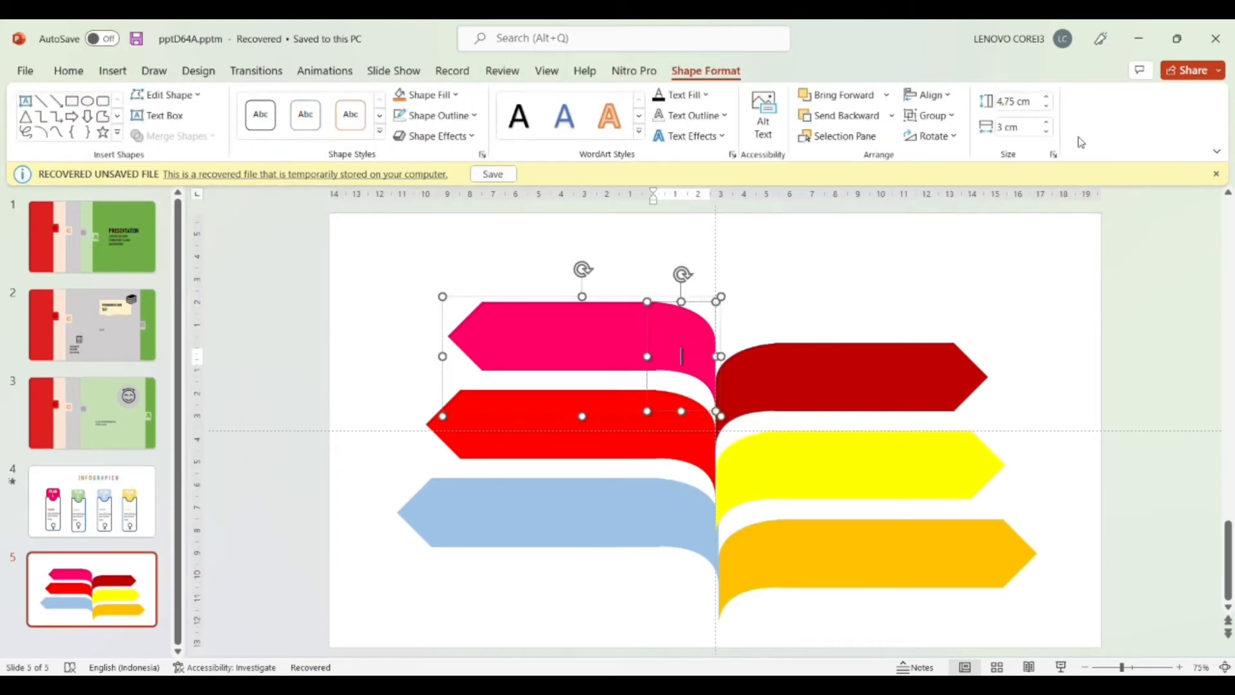
click(971, 276)
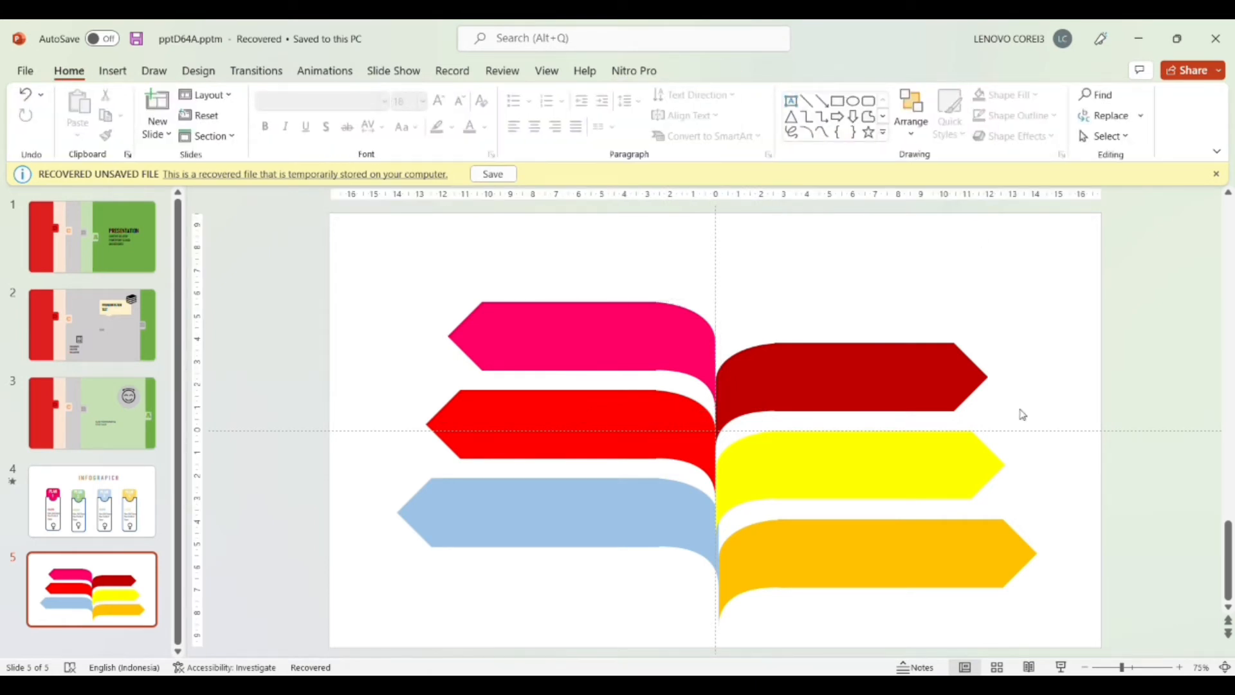
double_click(1120, 355)
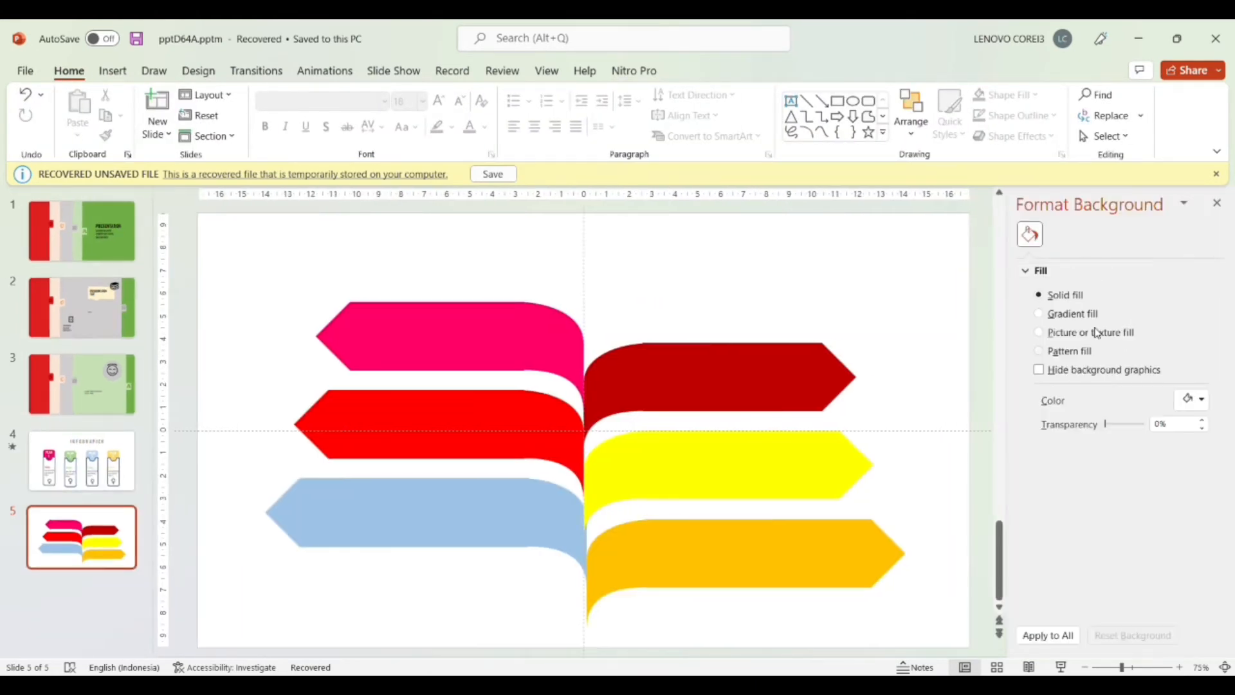
click(1041, 313)
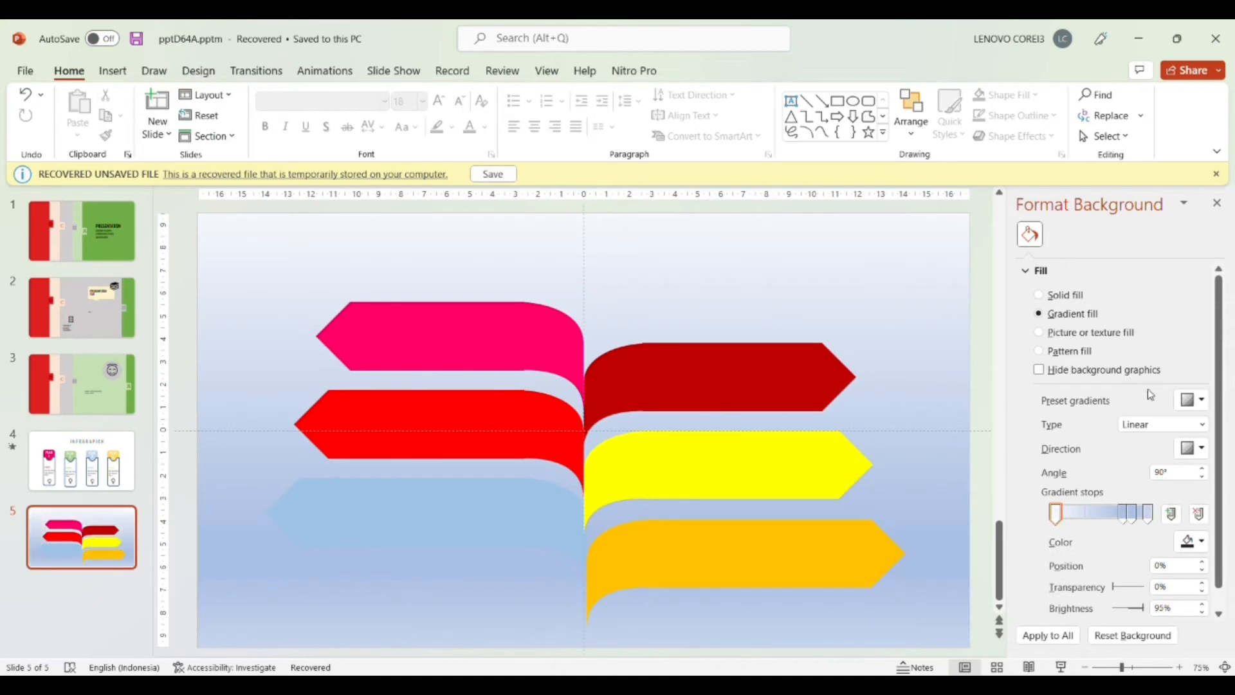
Give the curved end of the pink ribbon a linear gradient fill with a lighter pink middle stop at 74%.
click(582, 375)
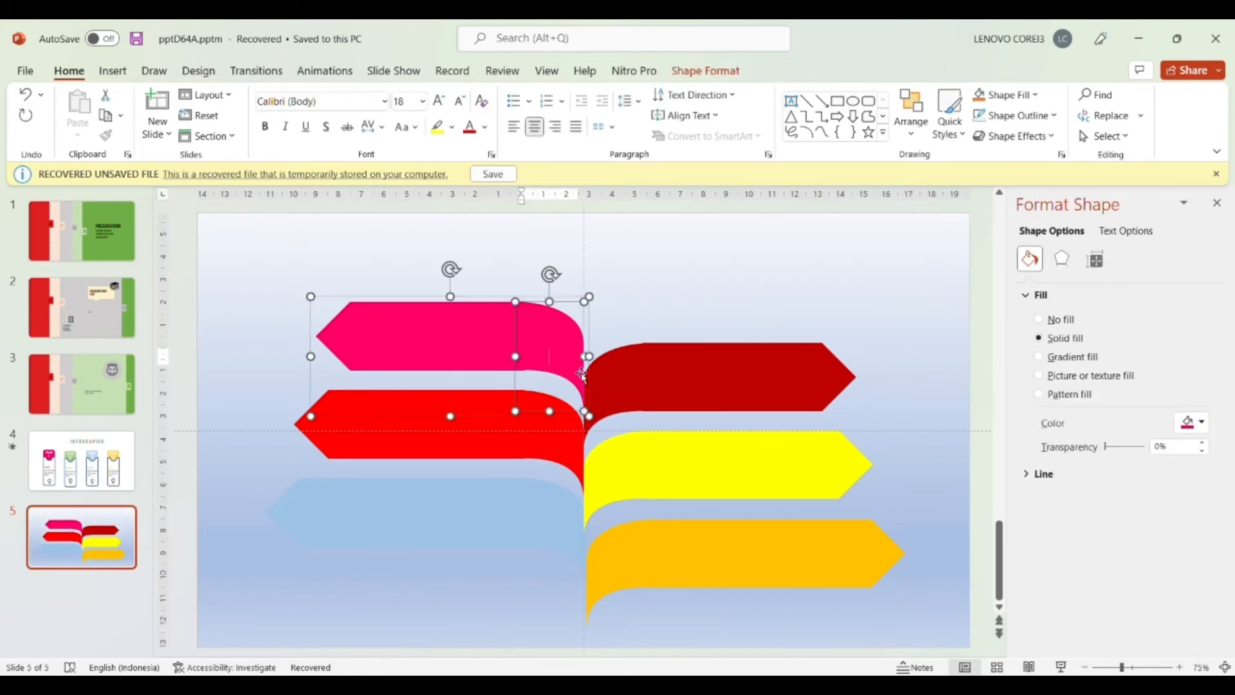
scroll(1198, 471, down, 1)
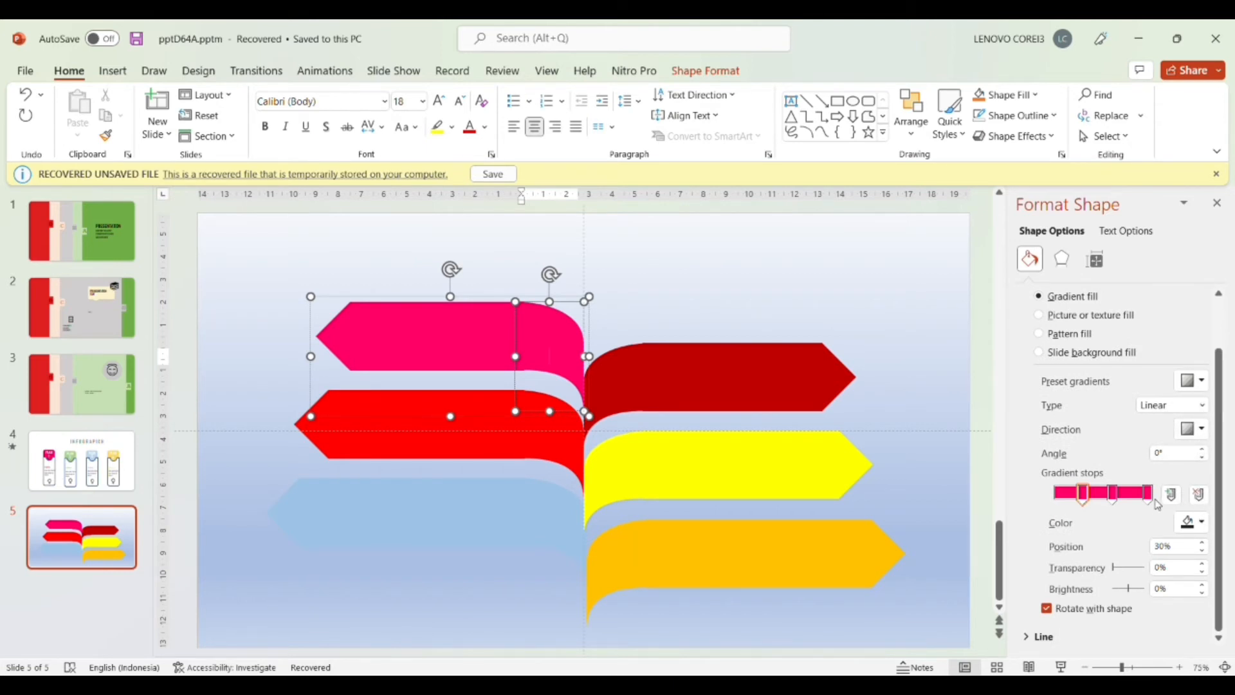
click(1112, 497)
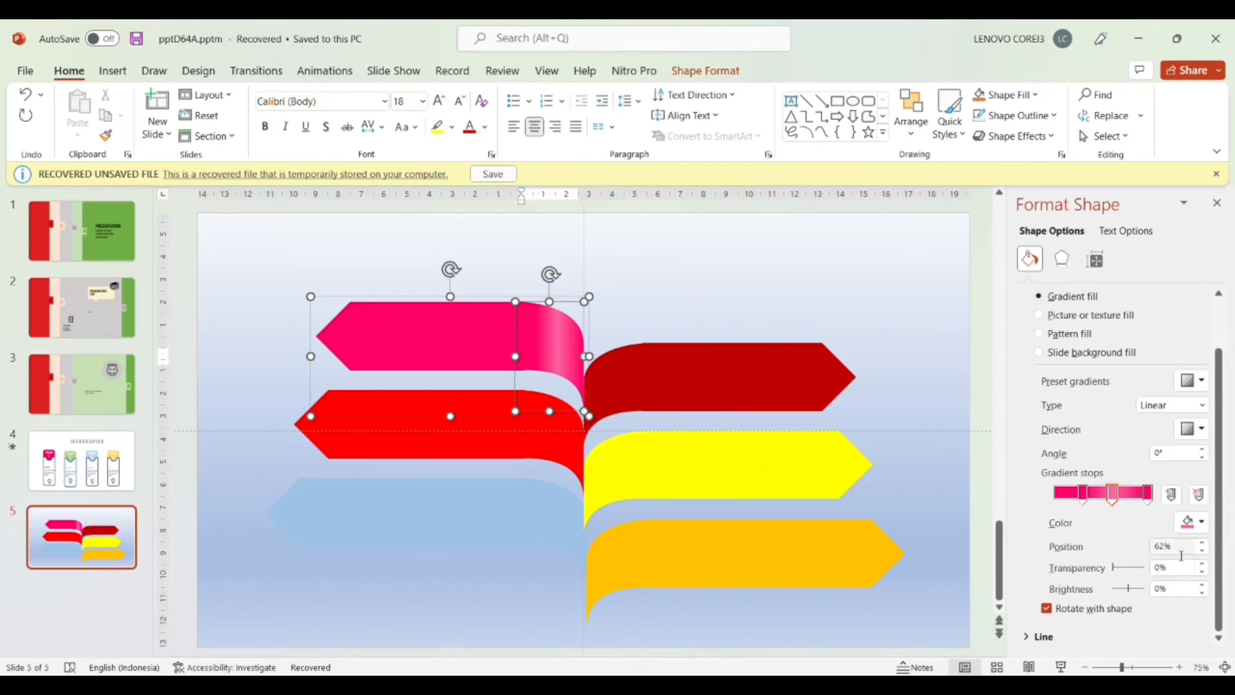
click(1203, 543)
click(1203, 543)
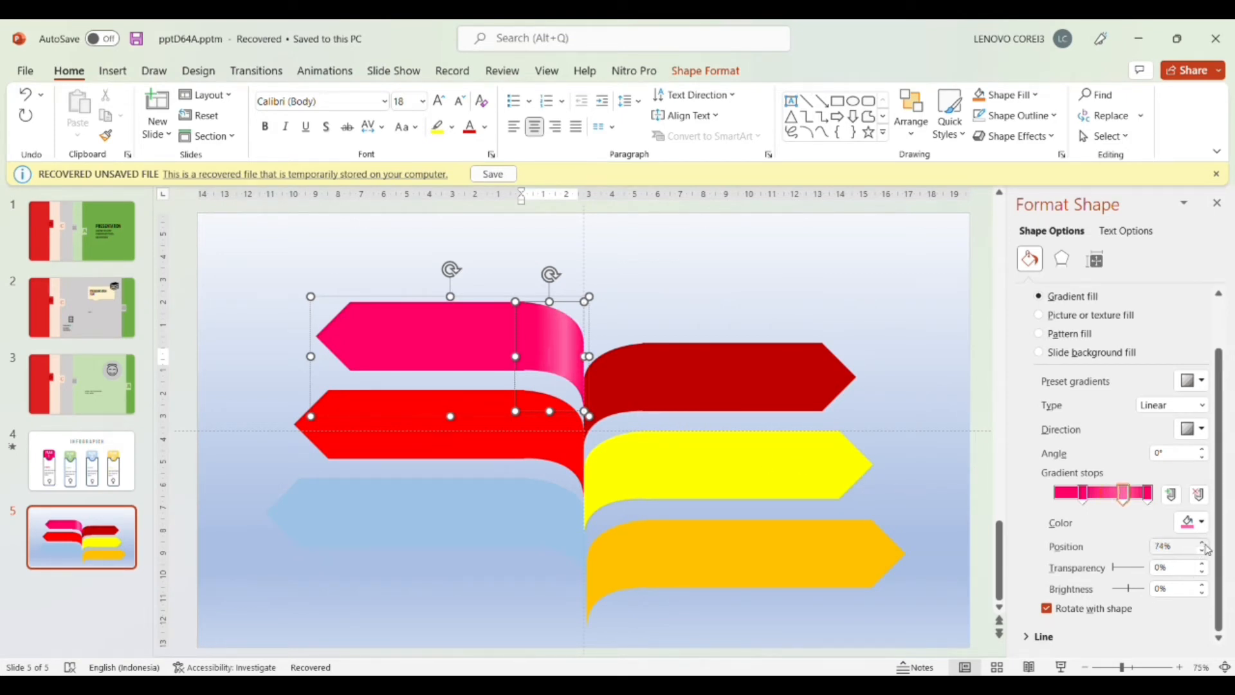
Give the curved end of the red ribbon a linear gradient fill with a lighter red middle stop at 71%.
double_click(571, 454)
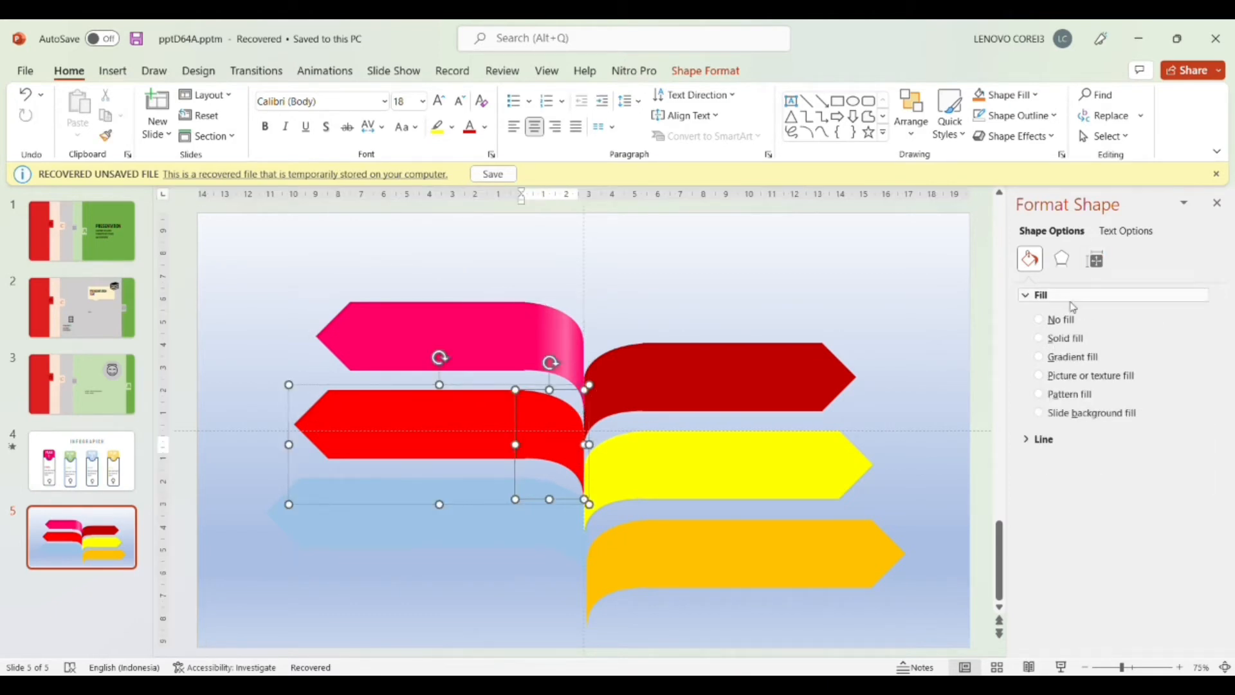
click(1074, 358)
scroll(1190, 522, down, 1)
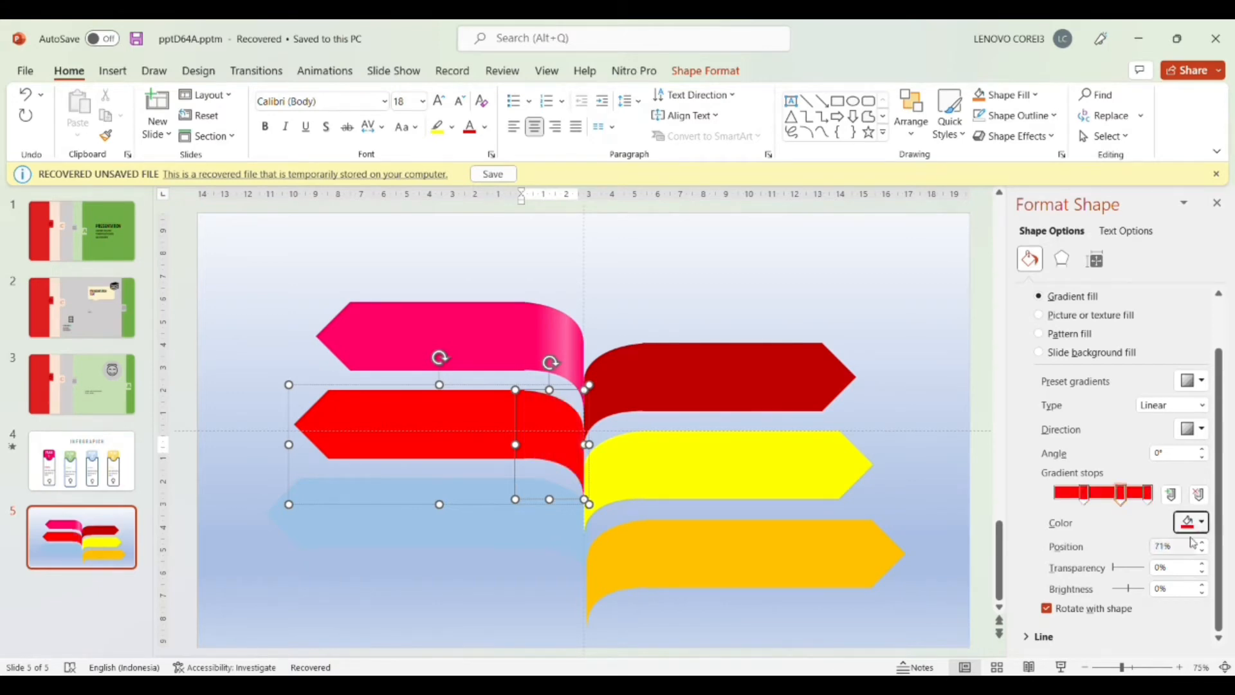
click(1199, 522)
click(1150, 492)
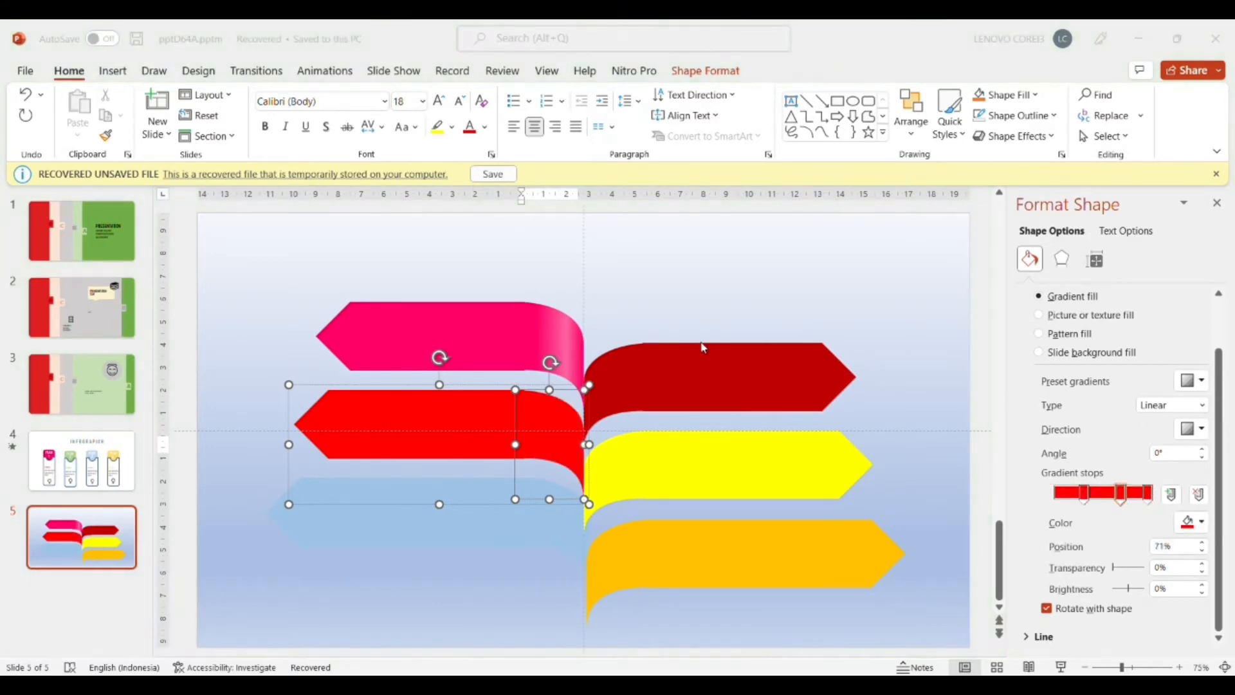
click(656, 304)
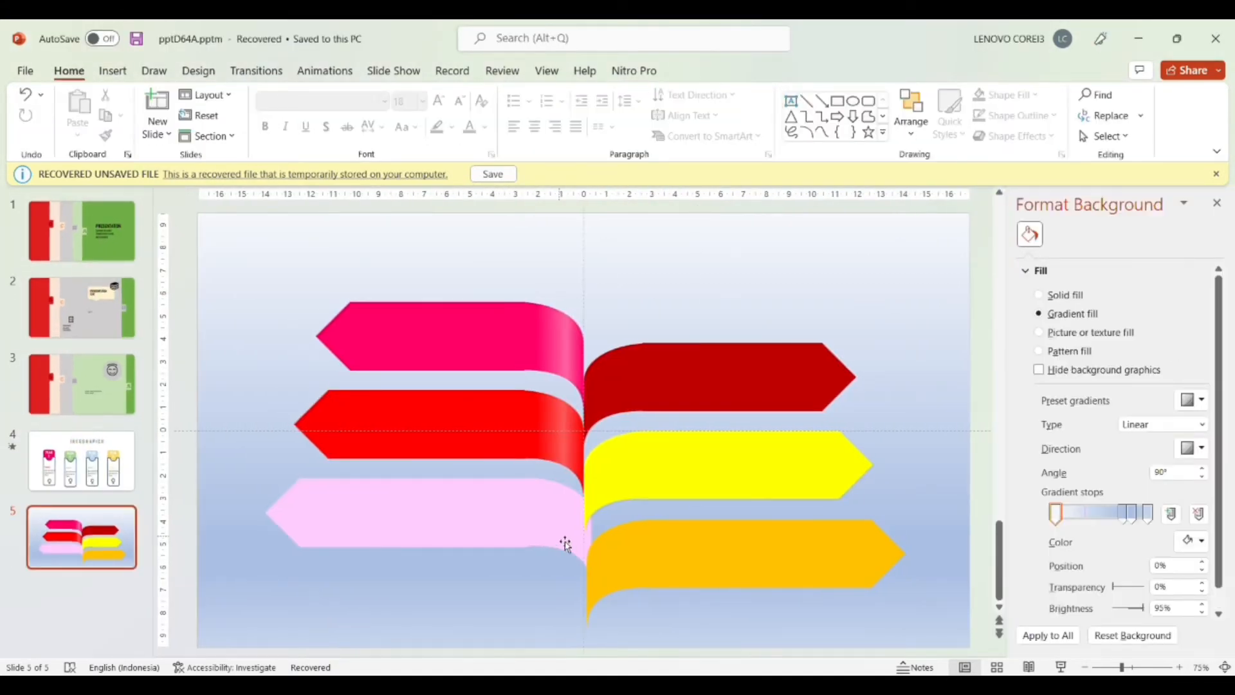
Apply a linear gradient fill to the curved end of the light pink ribbon and color its stops light pink.
click(565, 543)
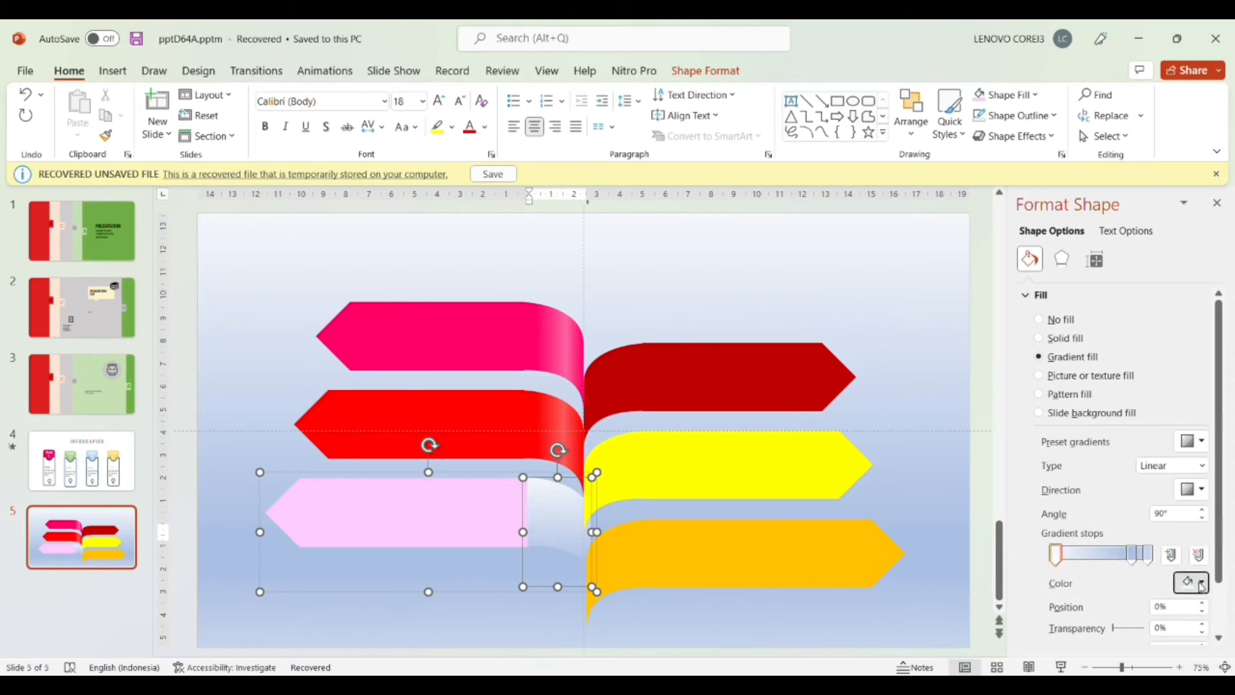
click(1137, 510)
click(1132, 557)
click(1200, 584)
click(1136, 513)
click(1141, 558)
click(1201, 584)
click(1137, 512)
click(1149, 559)
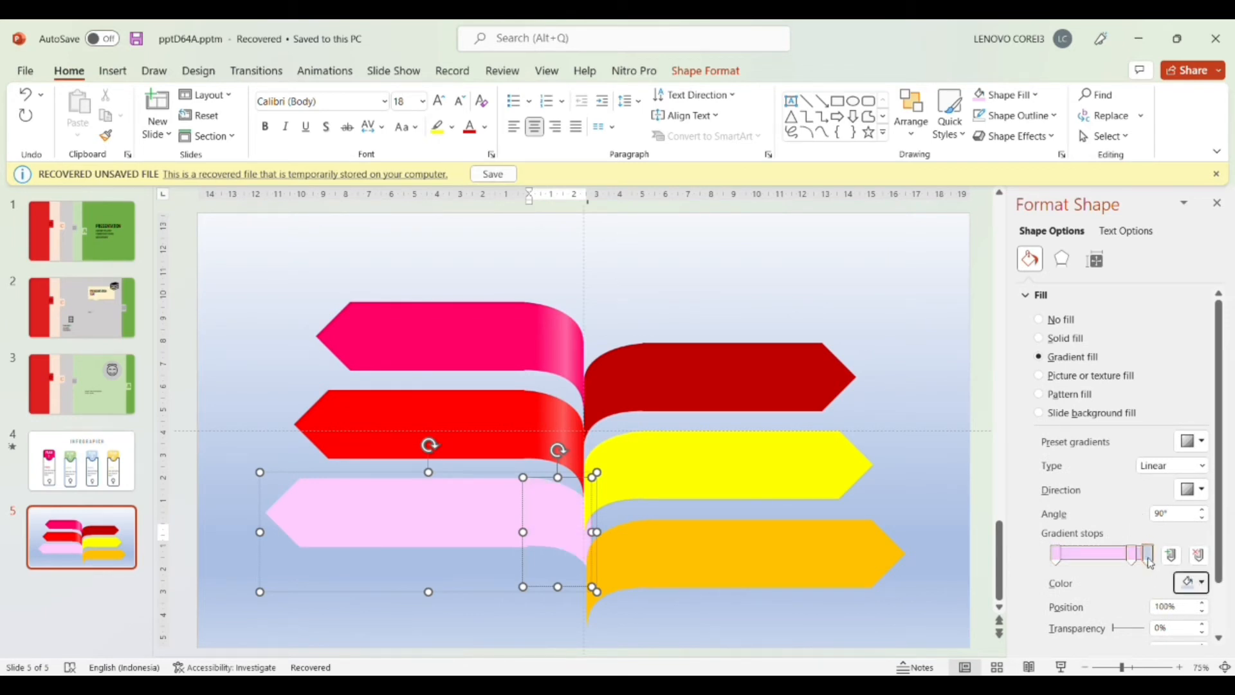
Lighten the middle stop of the light pink ribbon's gradient, move it to 75%, and reduce the gradient angle.
click(1132, 554)
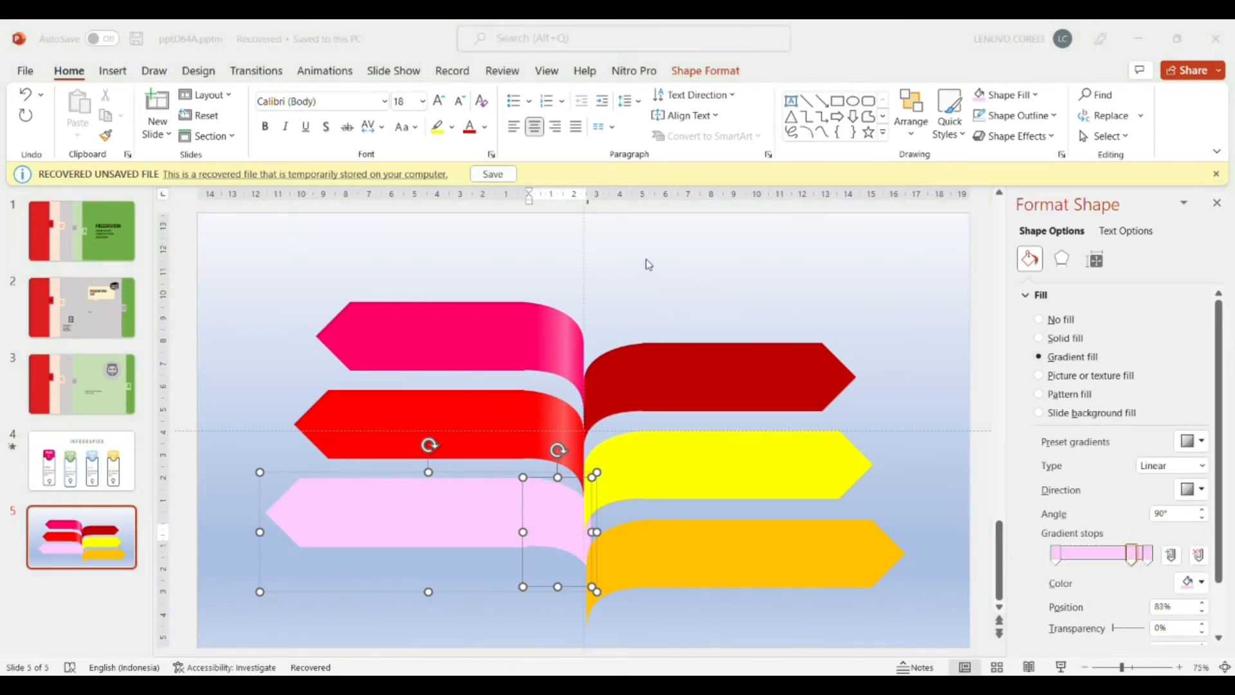
click(647, 283)
scroll(1212, 610, down, 2)
click(1202, 551)
click(1202, 457)
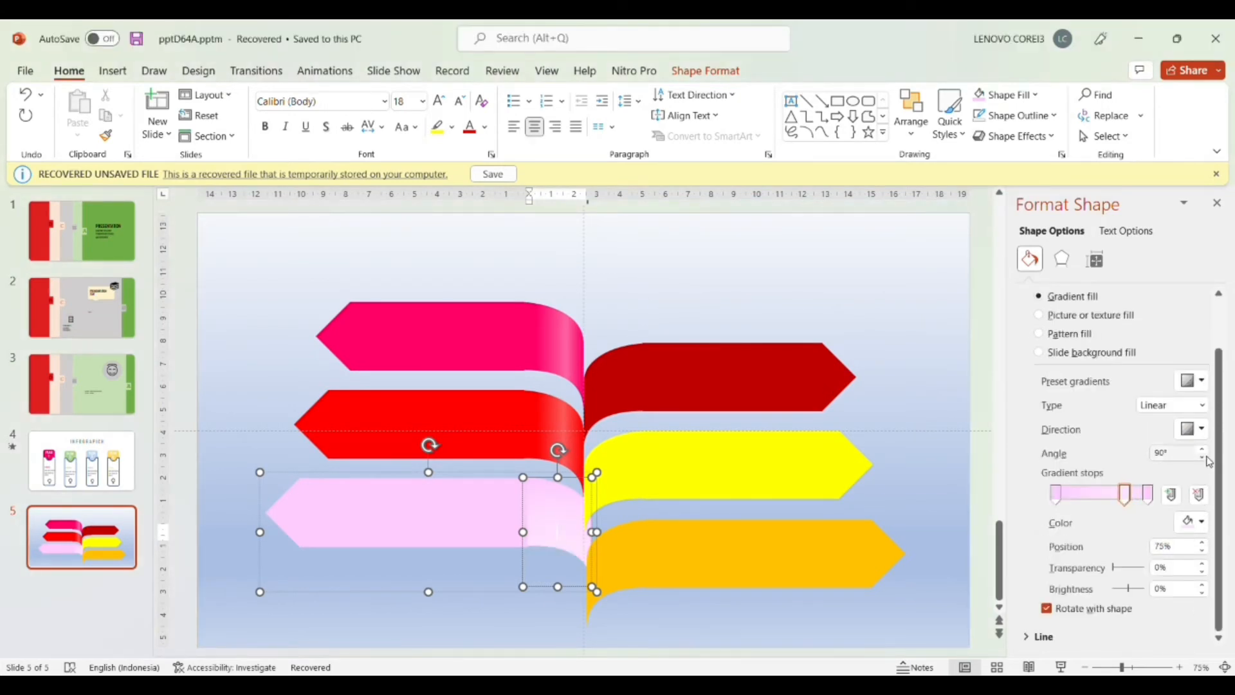
click(892, 476)
Give the curved end of the dark red ribbon a linear gradient at 0° in red tones with a lighter red middle stop.
click(625, 390)
click(626, 390)
click(1071, 357)
click(1199, 583)
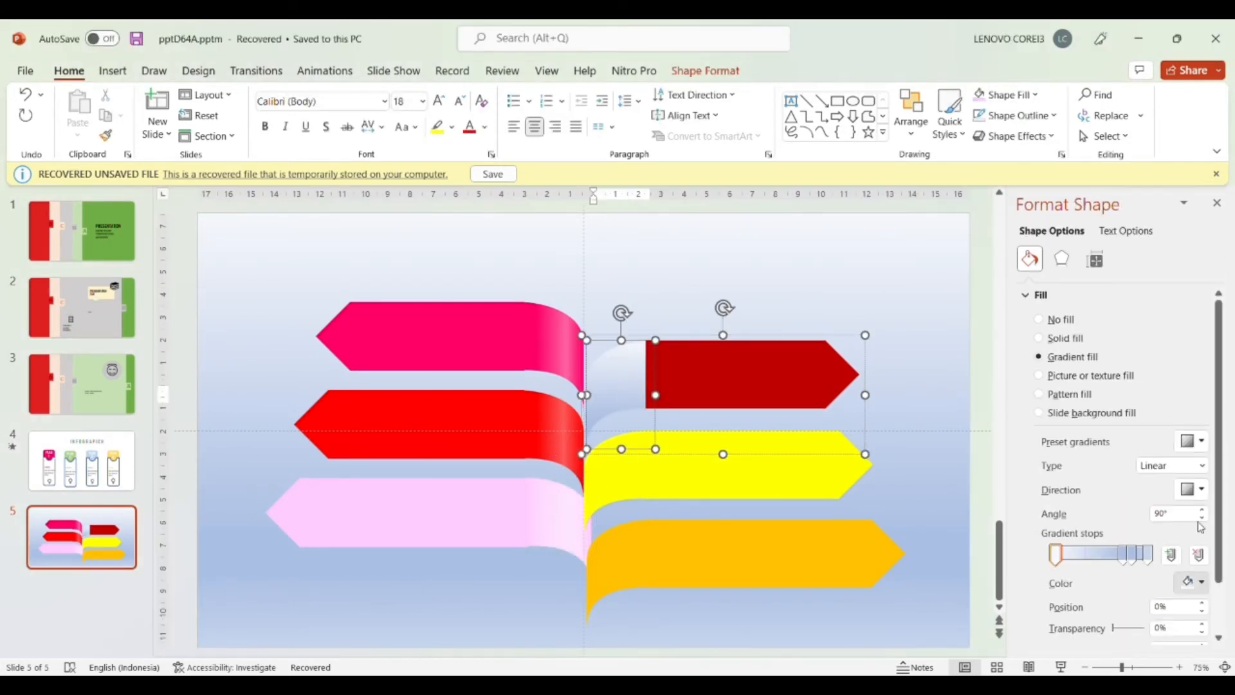
click(1197, 519)
click(1124, 558)
click(1198, 556)
click(1132, 554)
click(1187, 582)
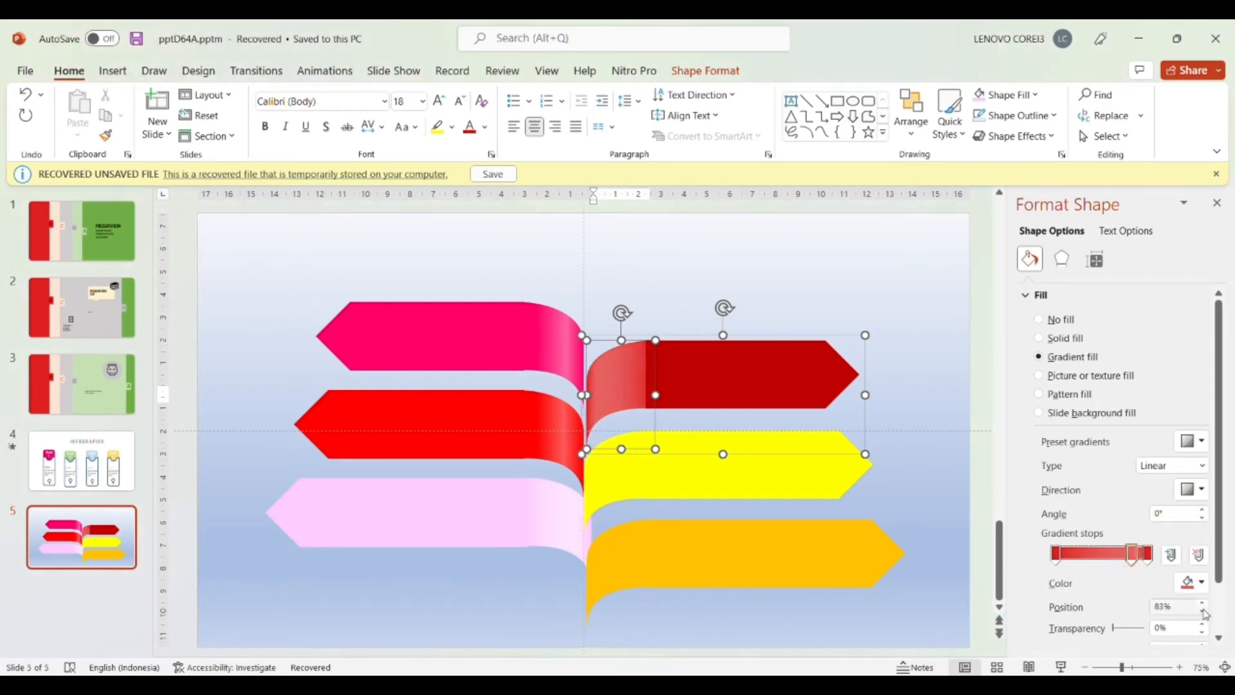
click(913, 481)
Apply a linear gradient fill at 0° to the curved end of the yellow ribbon and color all its stops yellow.
click(648, 476)
click(648, 476)
click(1039, 356)
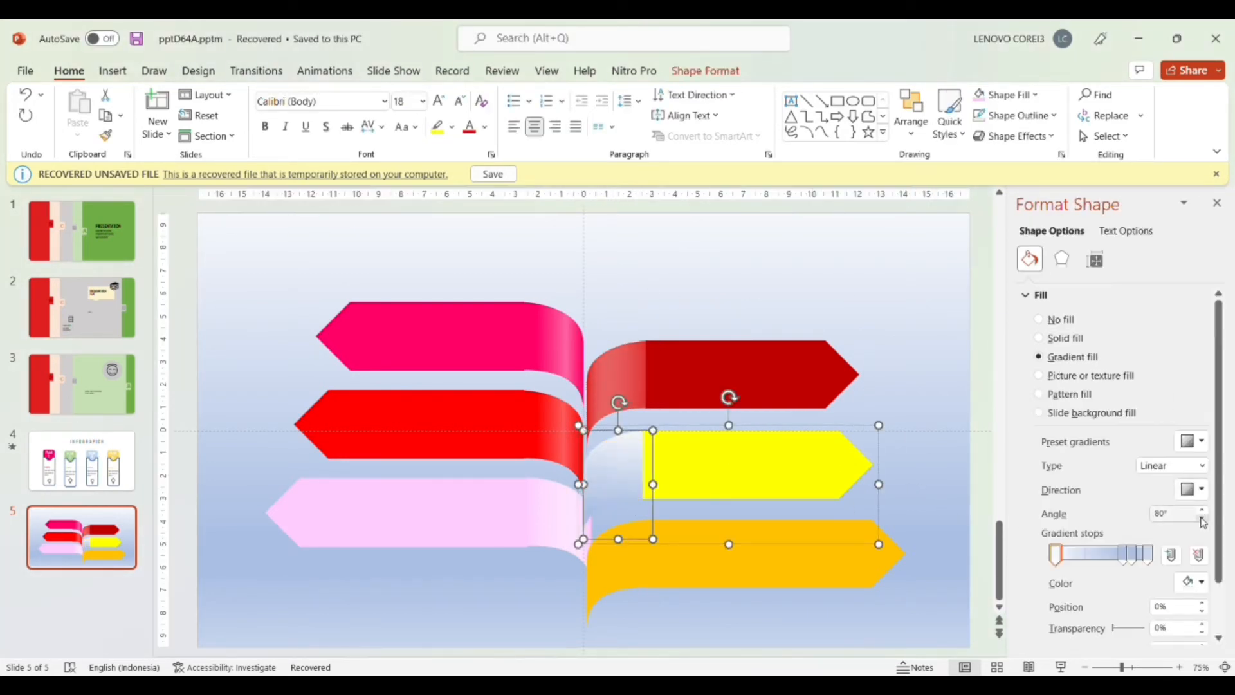
click(1151, 481)
click(1131, 556)
click(1191, 582)
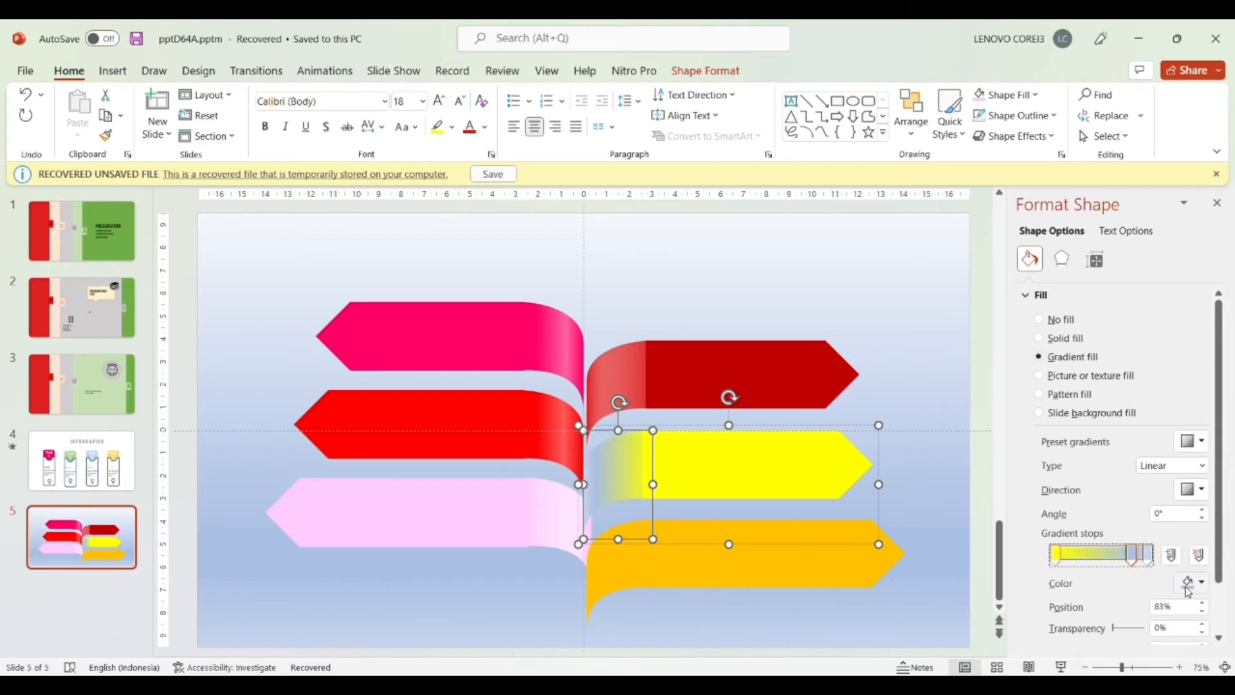
click(1150, 481)
click(1148, 555)
click(1192, 582)
click(1150, 481)
Set the yellow gradient's middle stop to a lighter yellow at 75% and move the first stop inward.
click(1205, 576)
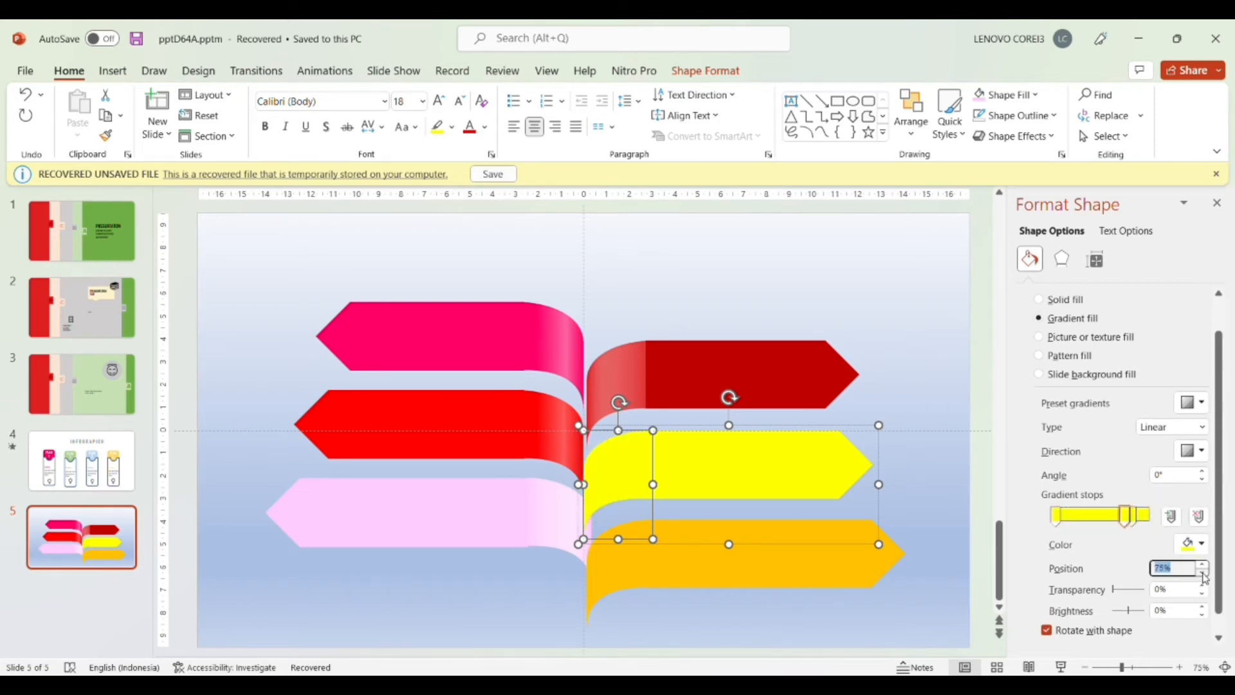
click(1149, 518)
drag(1055, 515, 1125, 519)
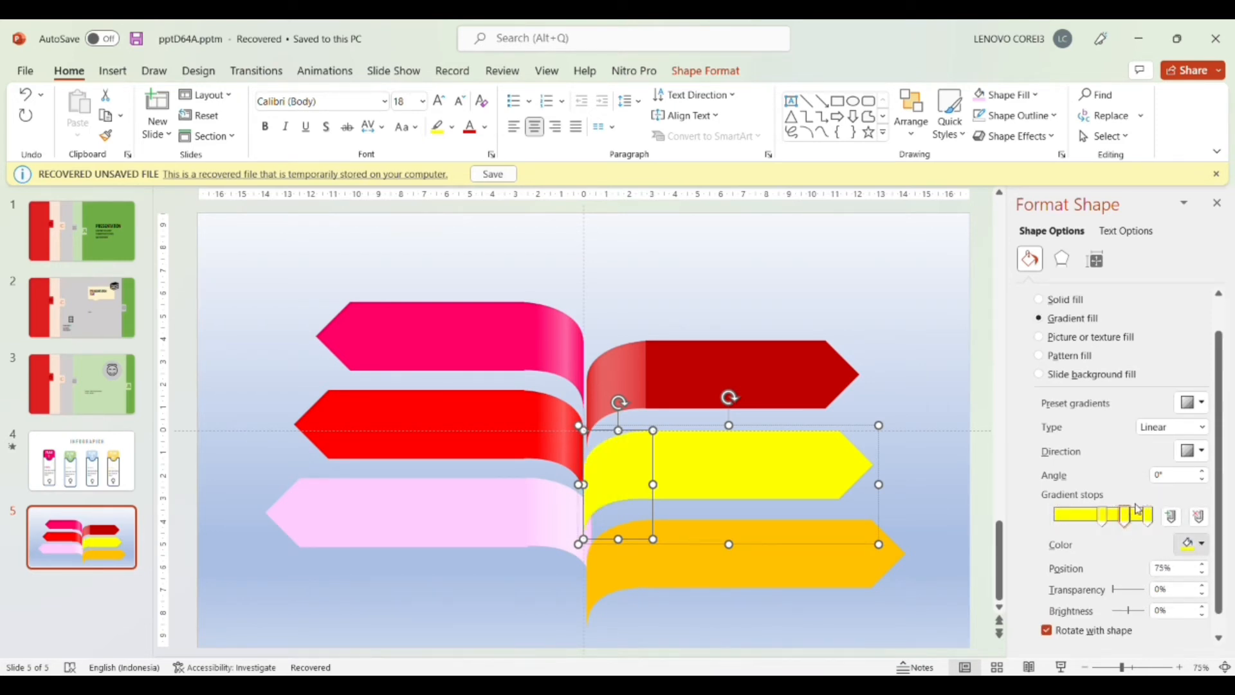
click(1192, 543)
click(1127, 499)
click(948, 471)
Readjust the gradient stops on the curved ends of the dark red and bright red ribbons to narrow their highlights.
double_click(619, 382)
click(557, 515)
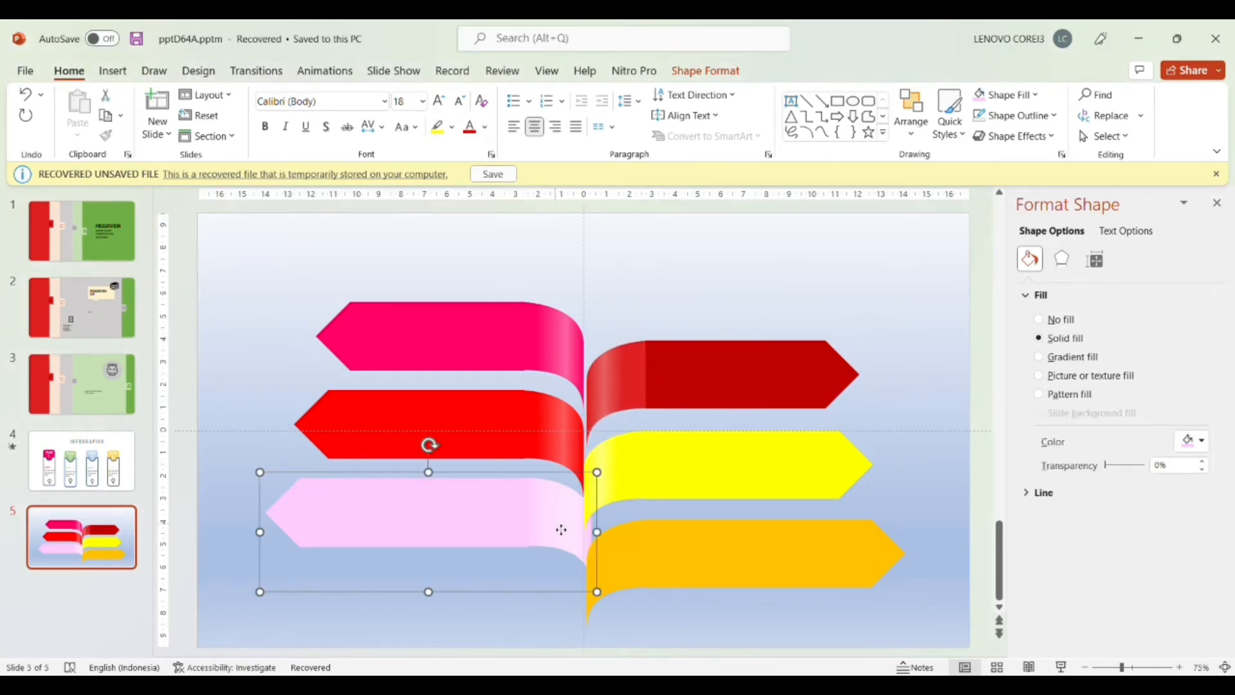
click(557, 515)
click(553, 435)
click(553, 435)
click(1091, 555)
Apply a linear gradient fill to the curved end of the orange ribbon, remove one stop, and color the remaining stops orange.
drag(618, 551, 619, 547)
click(618, 547)
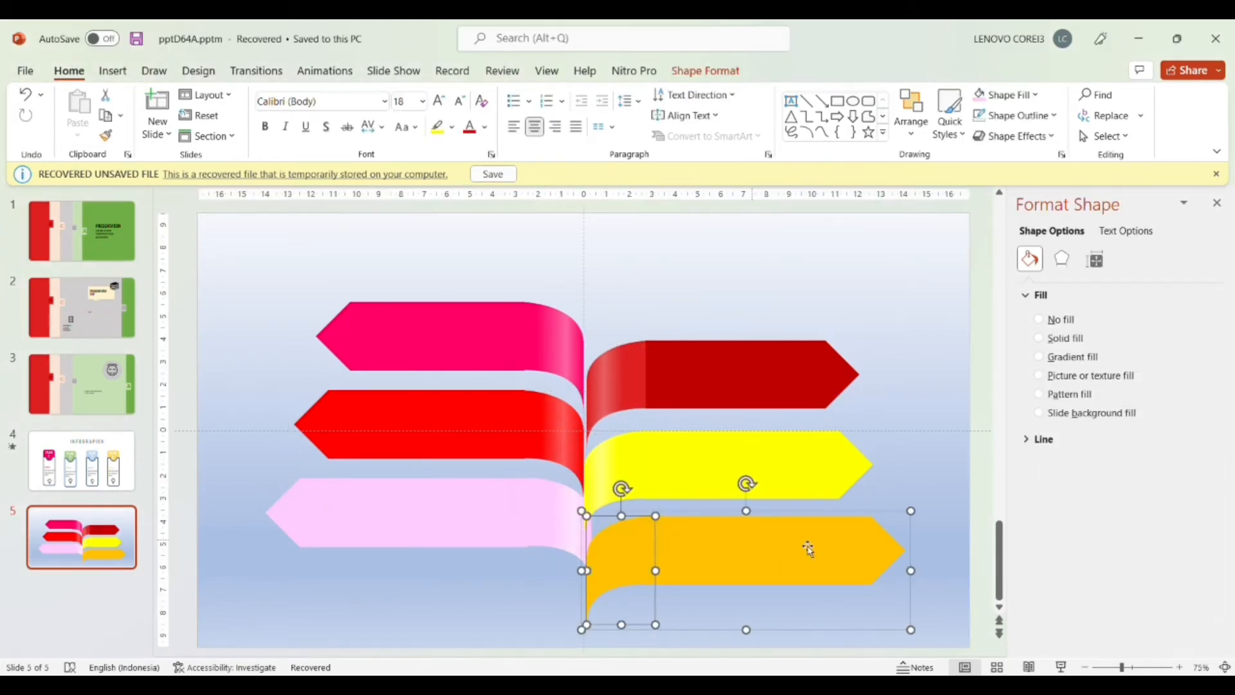
click(1072, 357)
click(1124, 554)
click(1197, 554)
click(1136, 477)
click(1131, 555)
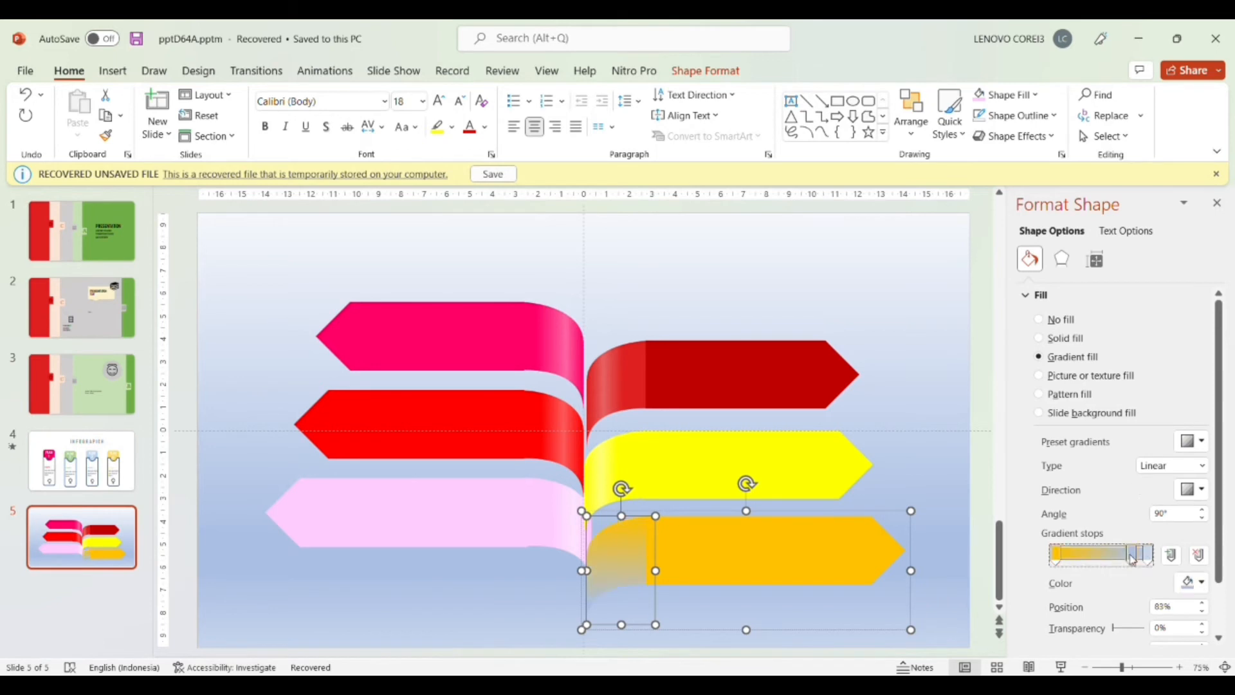
click(1191, 582)
click(1136, 478)
click(1147, 556)
click(1192, 582)
click(1136, 478)
Move the orange gradient's first stop inward, set a lighter orange middle stop at 75%, and set the angle to 0°.
drag(1056, 557, 1127, 558)
click(1191, 582)
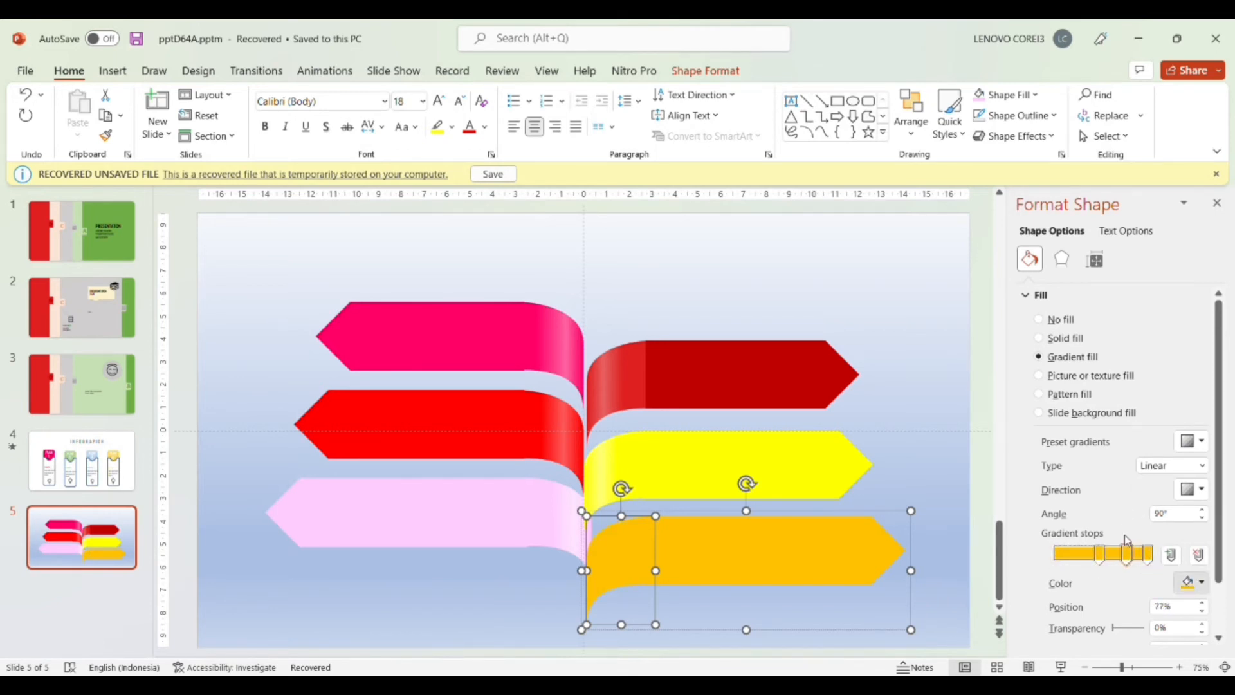
click(1139, 539)
click(647, 283)
click(711, 227)
click(1202, 611)
click(1203, 610)
click(1202, 518)
click(1203, 519)
click(1203, 518)
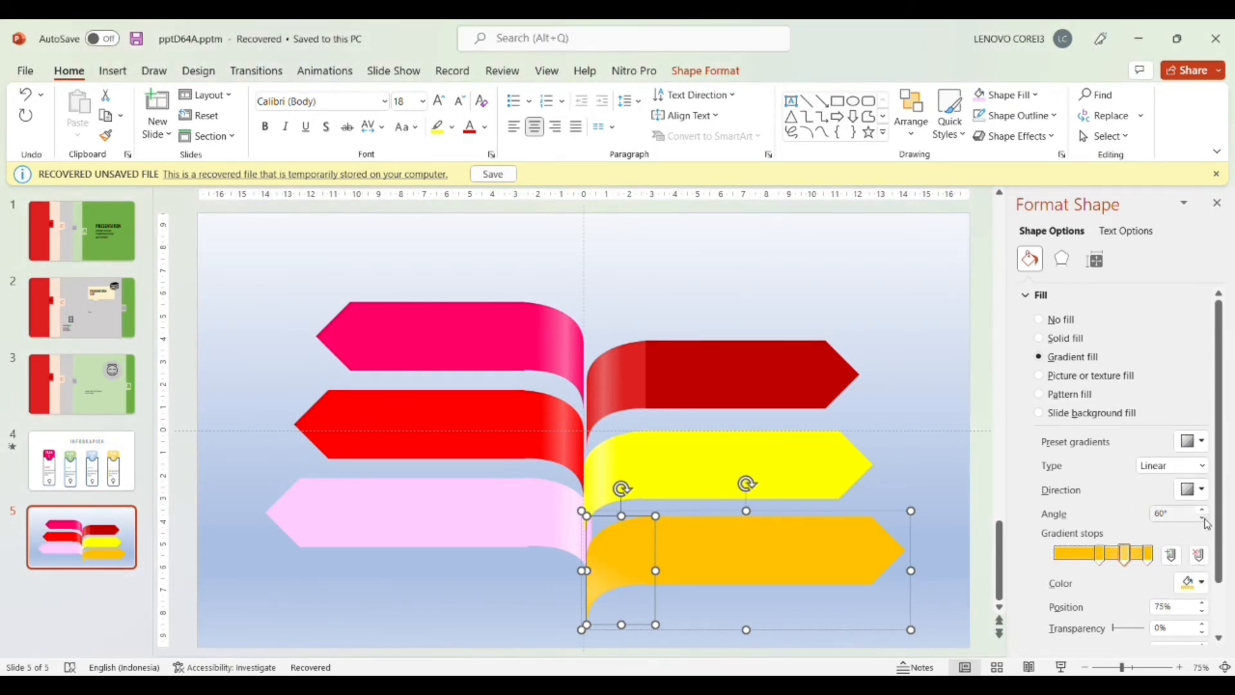
click(1203, 518)
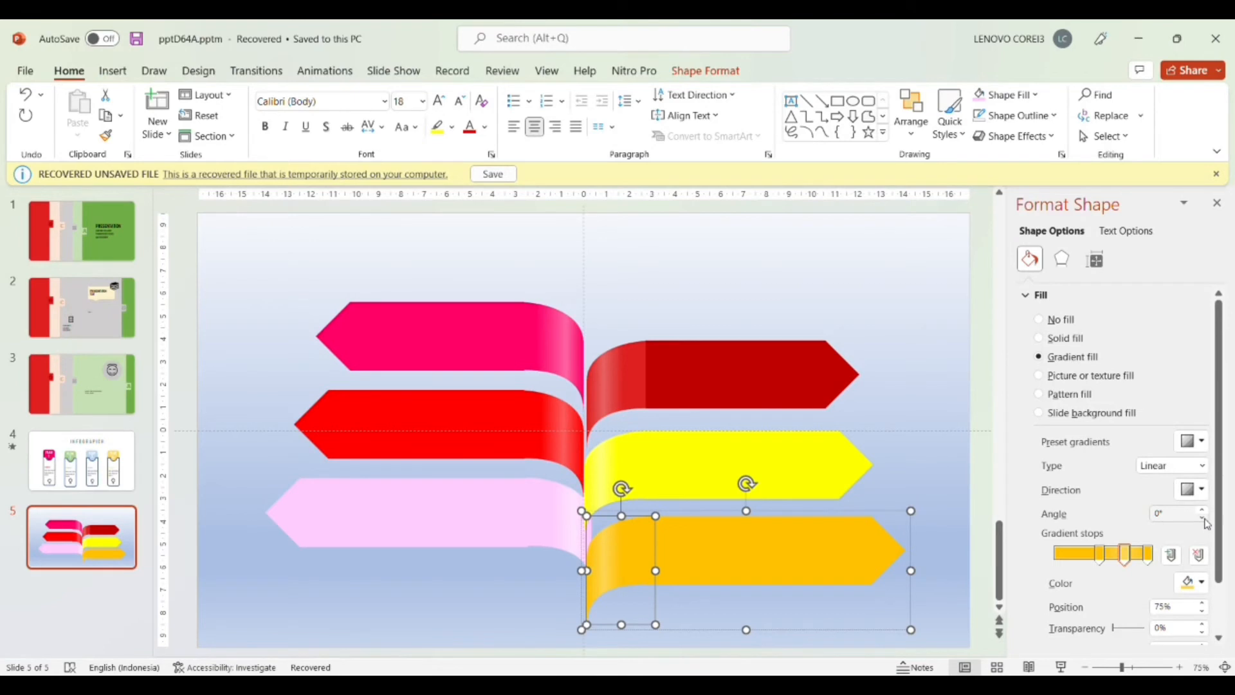
Select the dark red, yellow and orange ribbons together and nudge them up slightly.
click(901, 429)
drag(932, 322, 566, 643)
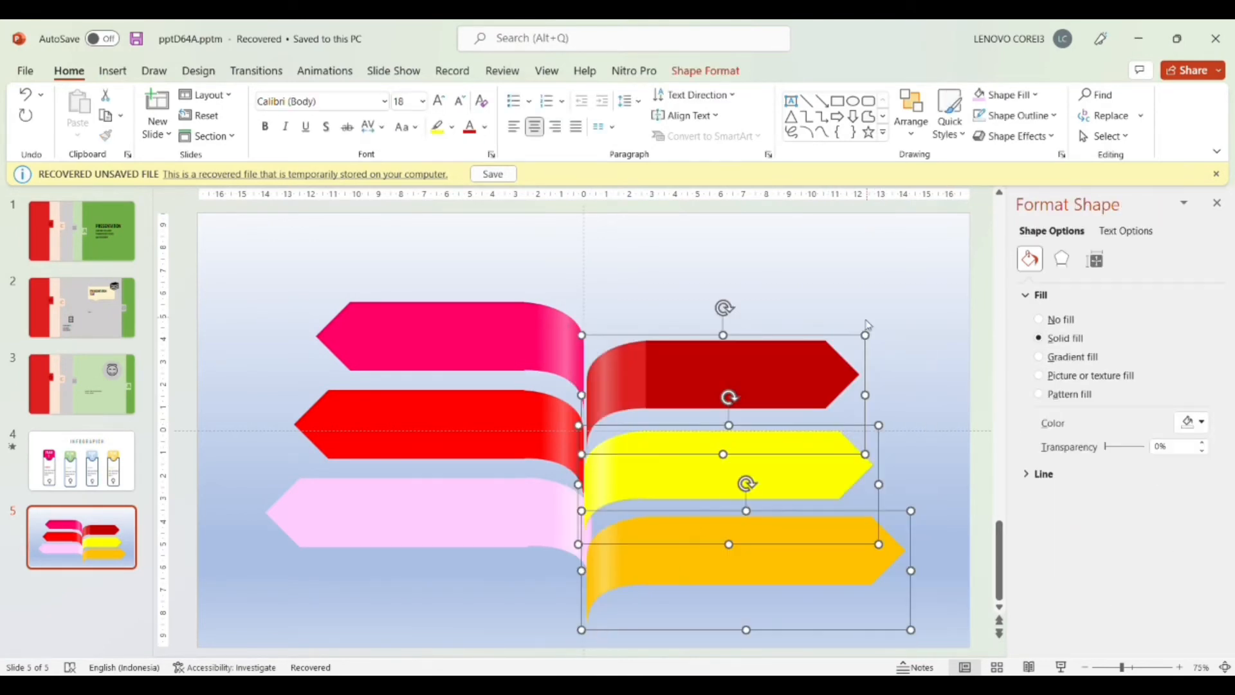
key(Up)
key(Up)
key(Up)
key(Up)
key(Up)
key(Up)
key(Up)
key(Up)
key(Up)
key(Up)
Fine-tune the horizontal position of the ribbon groups so the dark red, yellow and orange curves meet the vertical center guide.
key(Right)
key(Right)
key(Right)
key(Right)
key(Right)
key(Right)
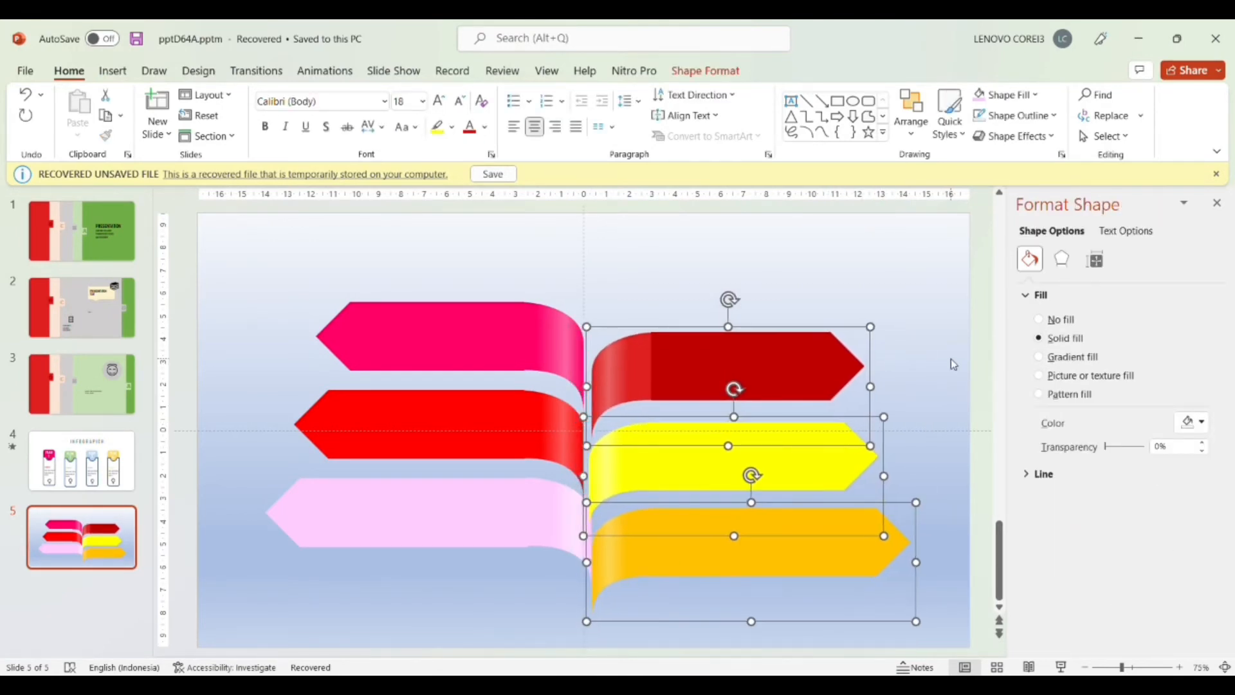
key(Left)
key(Left)
key(Left)
key(Left)
key(Left)
key(Left)
key(Left)
key(Left)
key(Left)
click(951, 358)
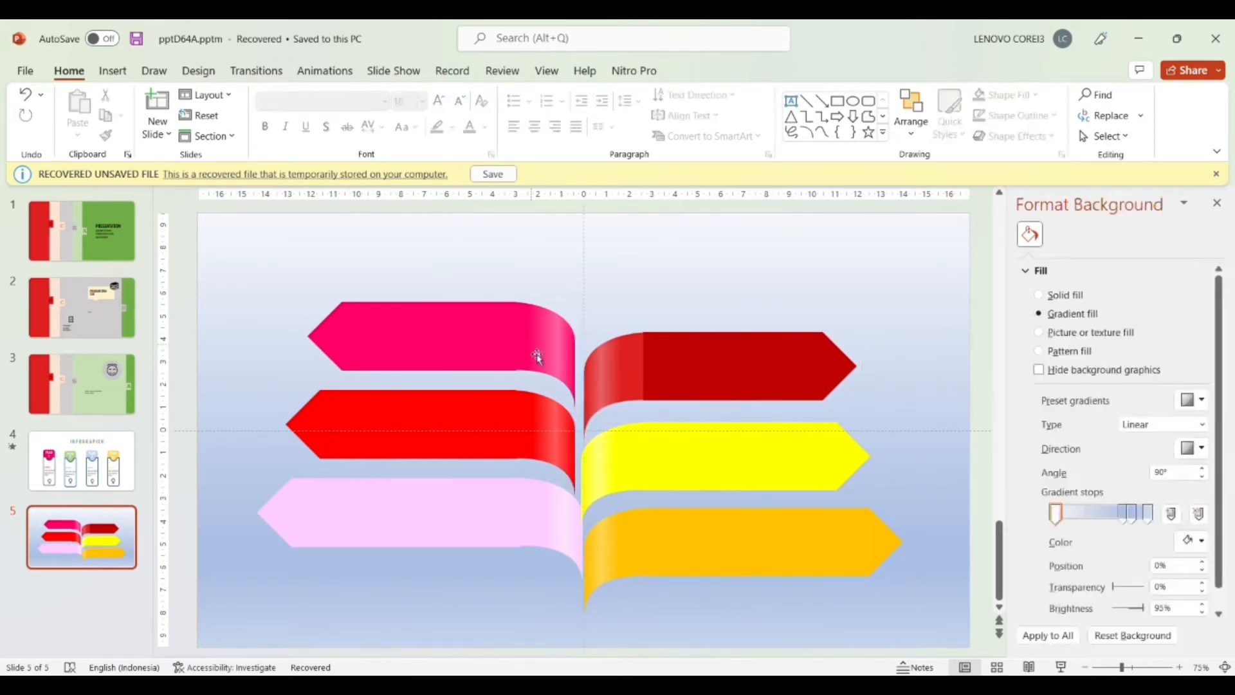
Nudge the pink ribbon to the right until its curved end meets the vertical center guide.
click(537, 358)
key(Right)
key(Right)
key(Right)
key(Right)
key(Right)
key(Right)
key(Right)
key(Right)
key(Right)
key(Right)
Nudge the bright red ribbon to the right until its curved end meets the vertical center guide.
click(526, 442)
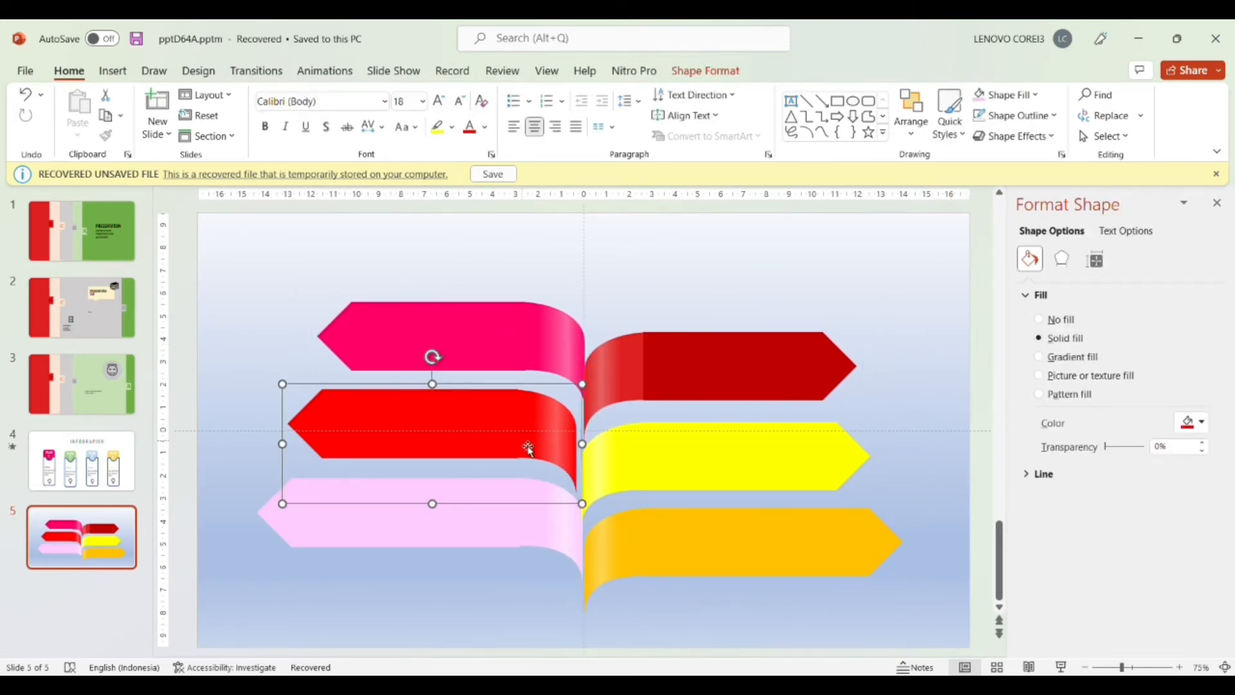
key(Right)
key(Right)
key(Right)
key(Right)
key(Right)
key(Right)
key(Right)
key(Right)
key(Right)
key(Right)
key(Right)
key(Right)
key(Escape)
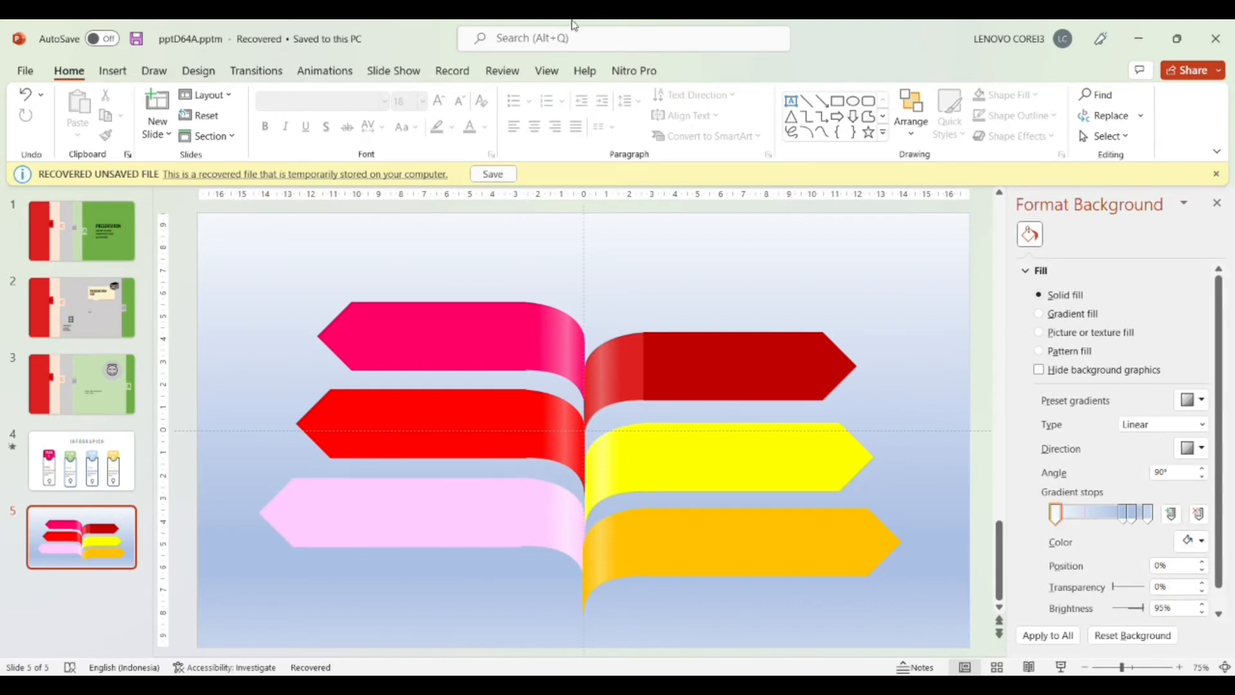
Draw a circle about 1.83 cm wide near the pink ribbon's tip with a white fill and no outline.
click(858, 105)
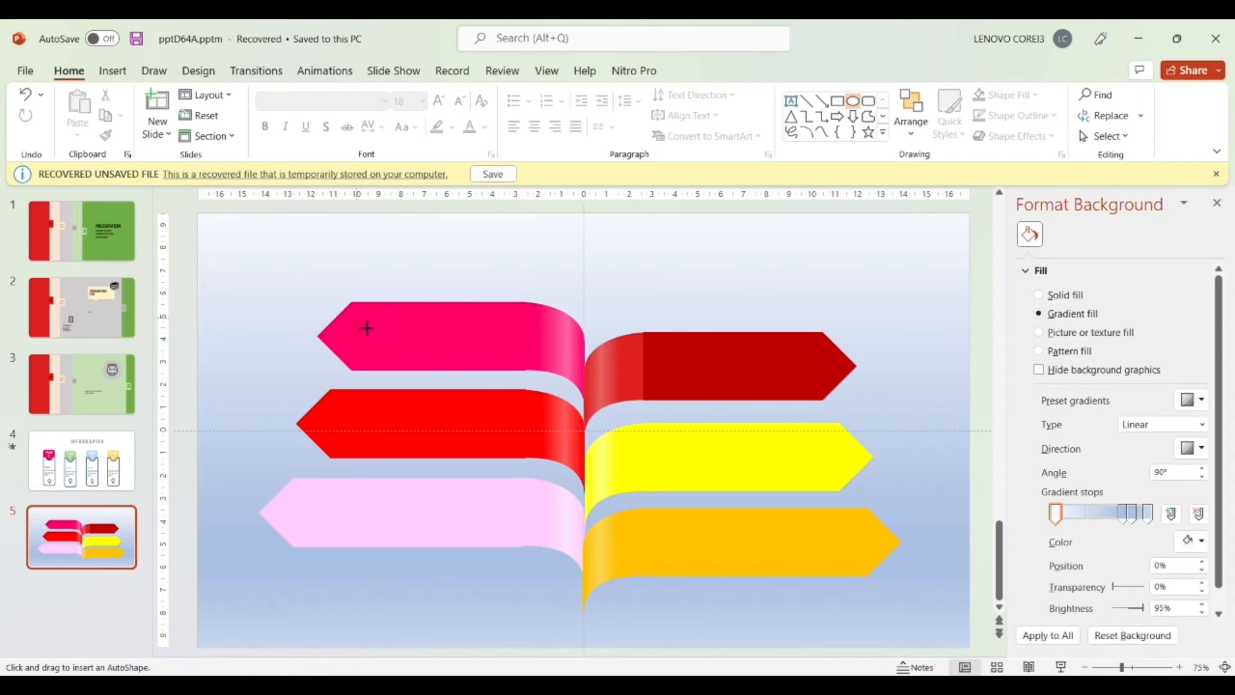
drag(367, 328, 382, 352)
click(471, 116)
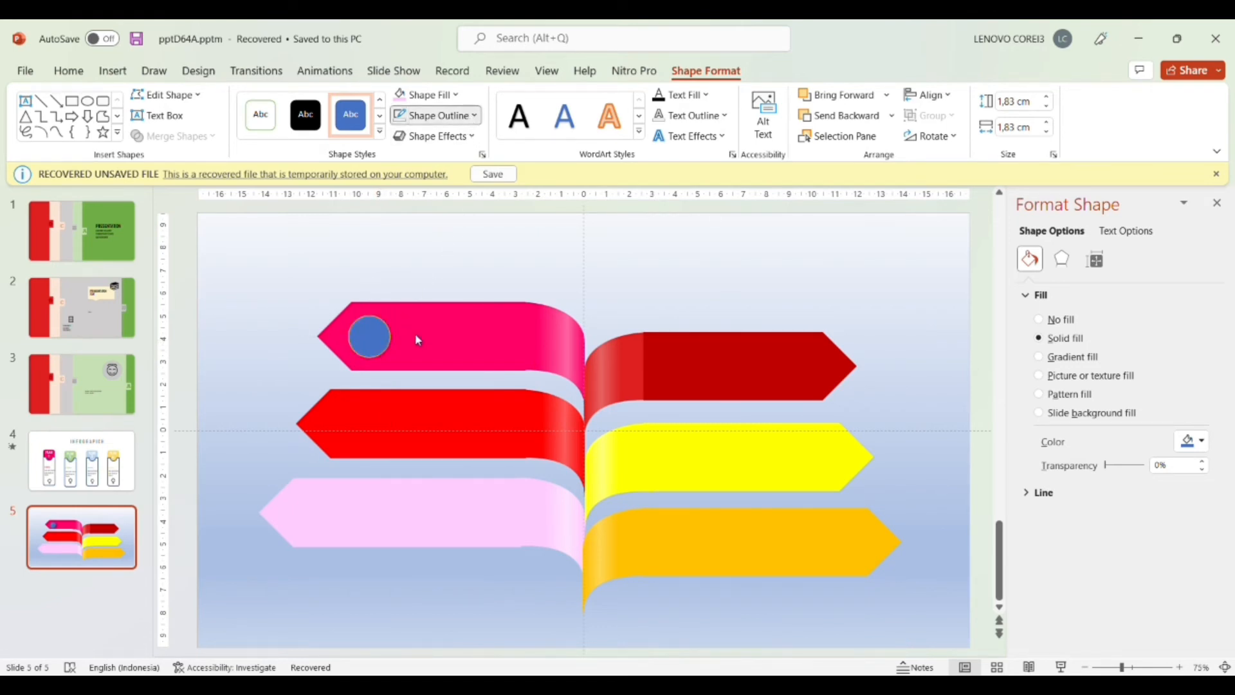
click(411, 94)
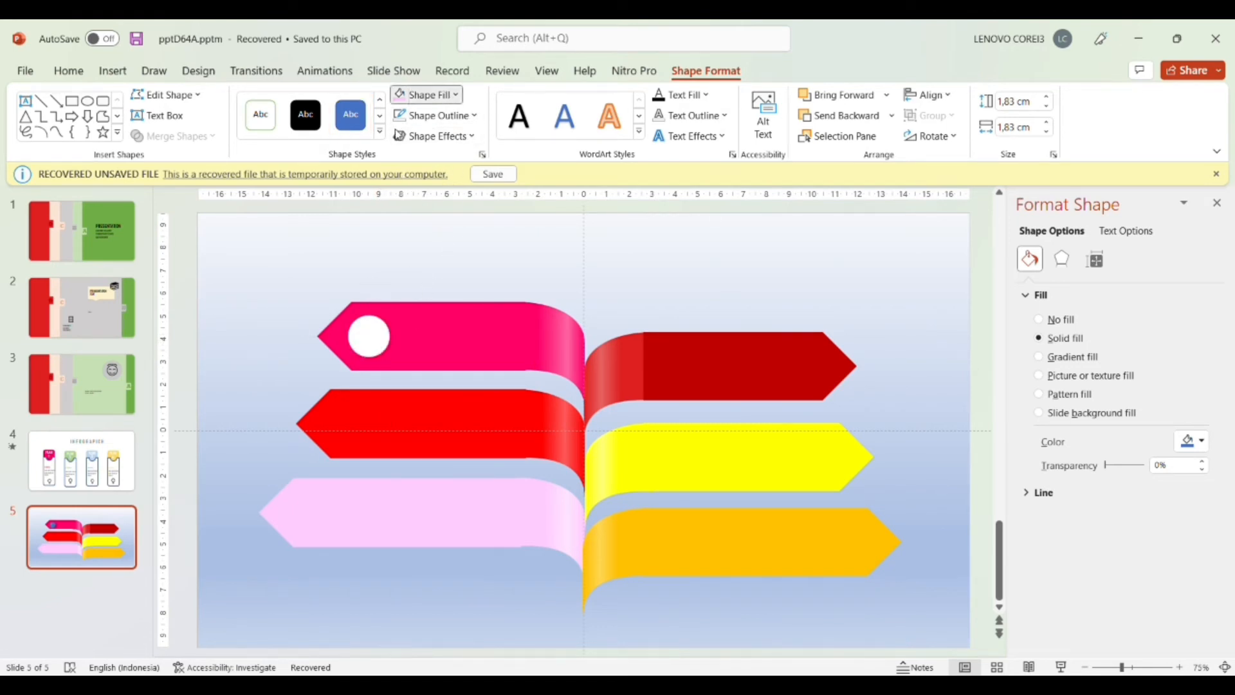
Place copies of the white circle near the tips of the other five ribbons.
drag(370, 345, 308, 517)
drag(308, 517, 826, 370)
drag(826, 371, 843, 463)
drag(843, 463, 868, 548)
click(705, 263)
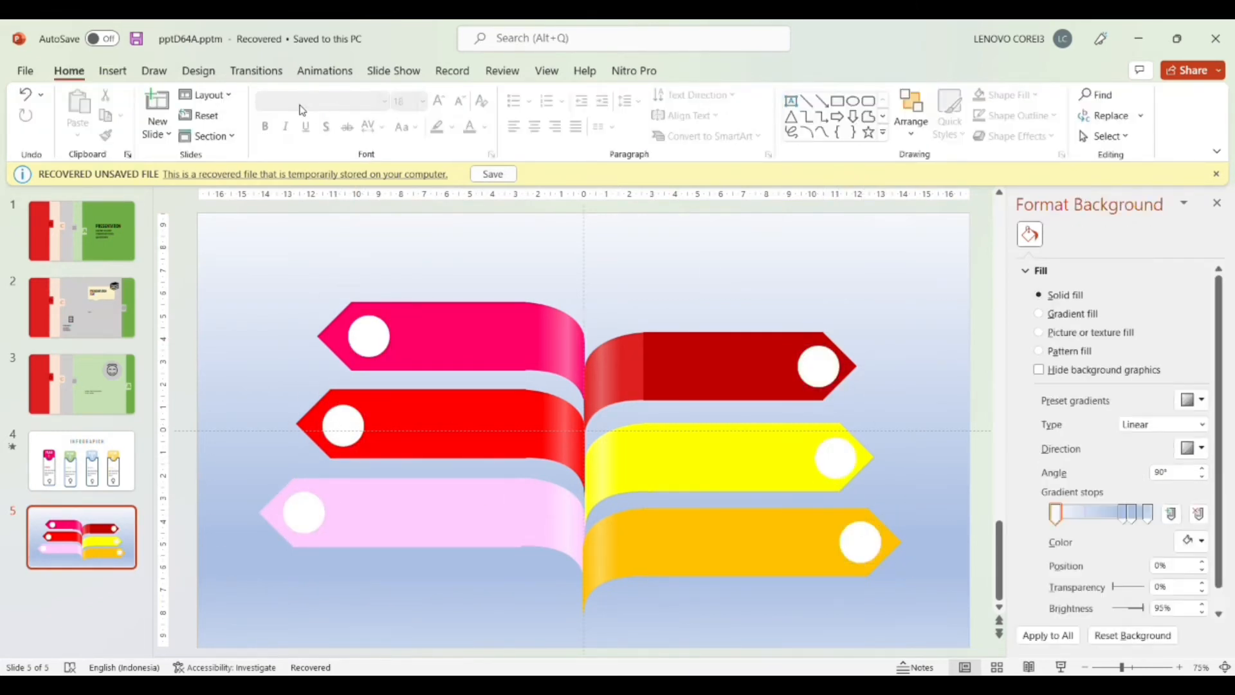
Insert a checklist icon and fit it inside the white circle on the pink ribbon.
click(127, 75)
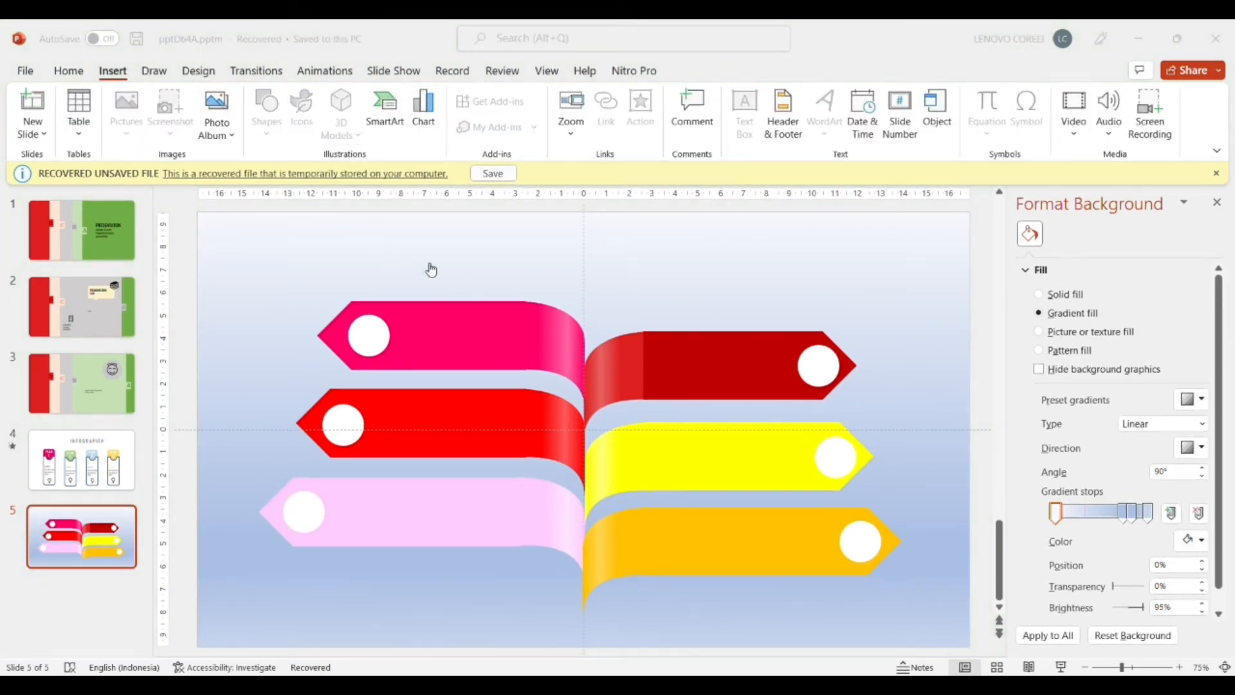
drag(591, 433, 386, 355)
click(315, 257)
Insert a stacked books icon and fit it inside the white circle on the bright red ribbon.
click(121, 73)
click(301, 107)
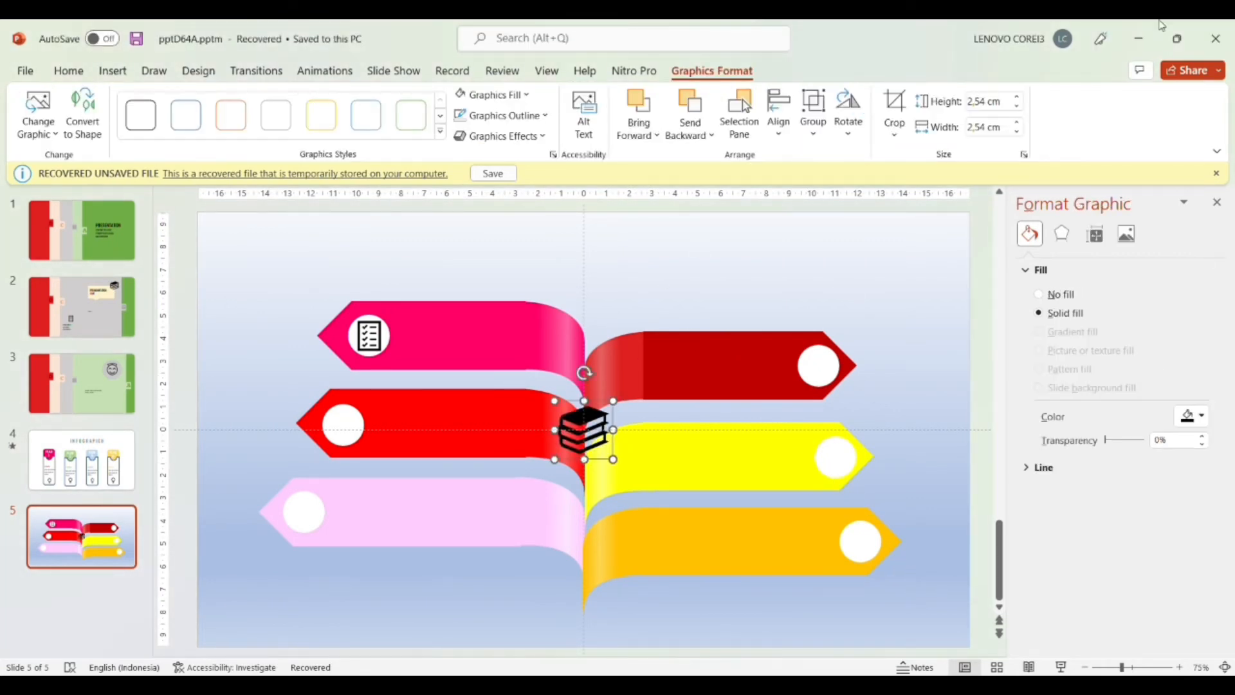
drag(586, 444, 346, 437)
click(232, 281)
Add speech bubble, classroom, monitor and bookshelf icons to the circles on the light pink, dark red, yellow and orange ribbons.
click(113, 71)
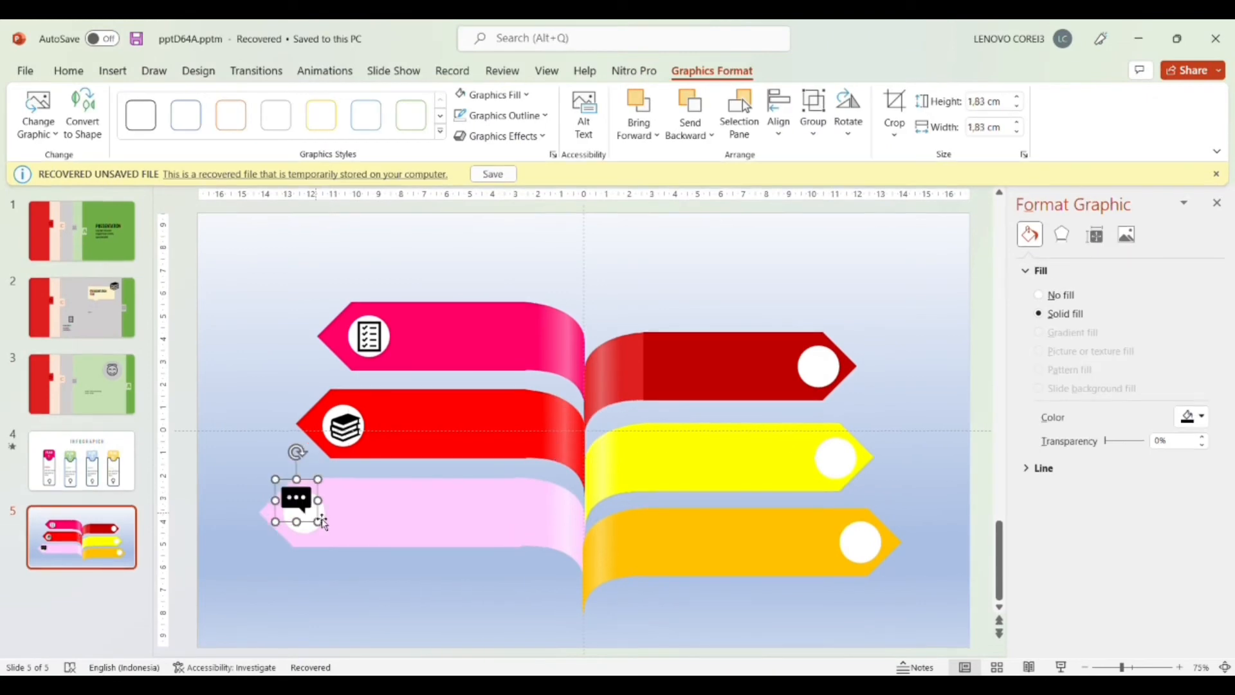
drag(322, 519, 329, 532)
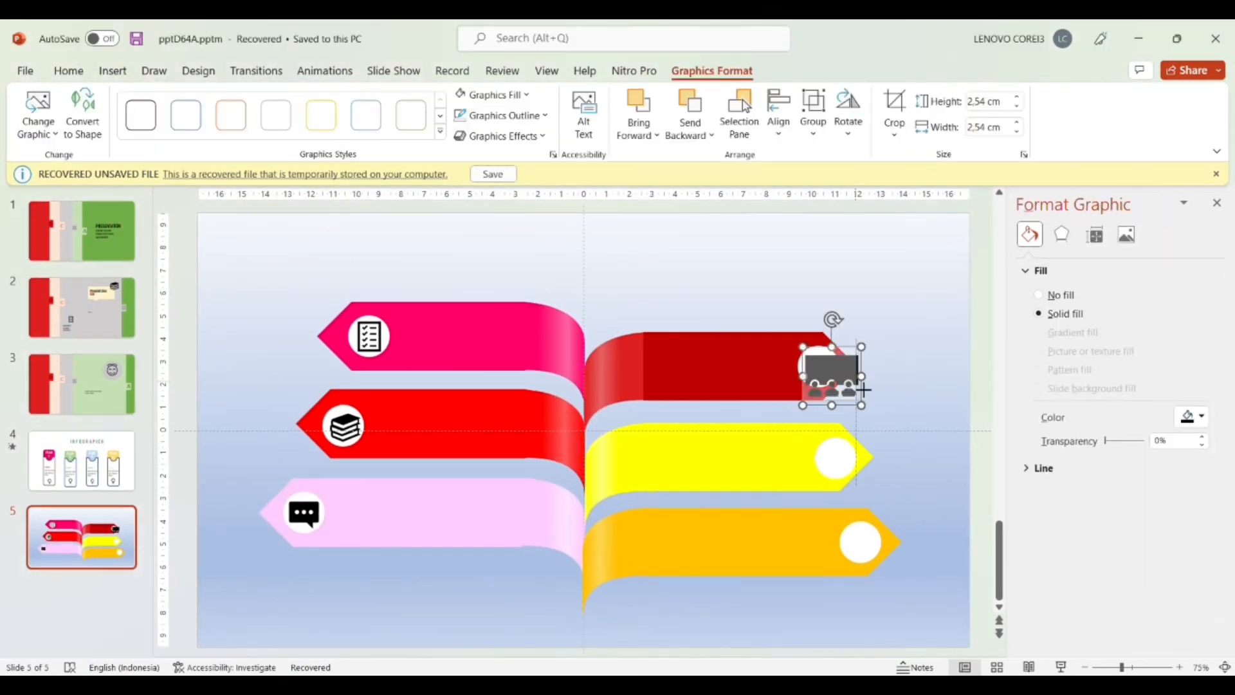
drag(827, 367, 818, 367)
click(830, 392)
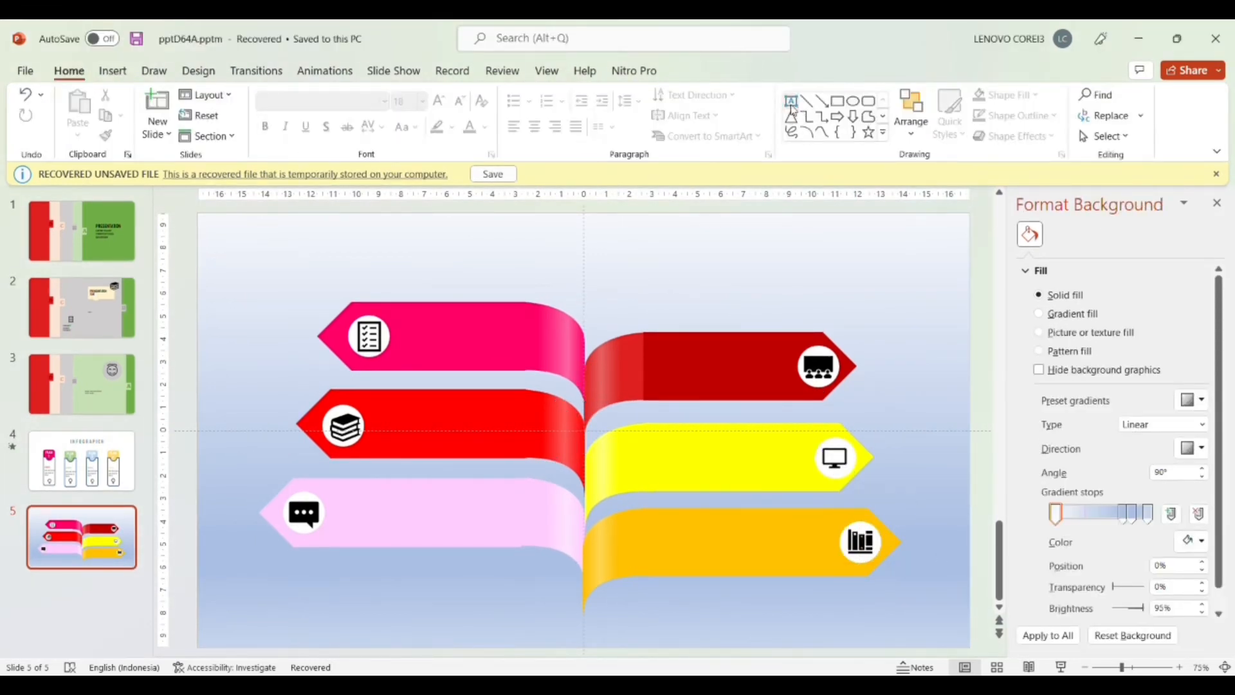
Add text boxes reading "TITLE CONTENT" and "Deskriptiv dari setiap subtitle content" on the pink ribbon, widening the description box.
click(792, 103)
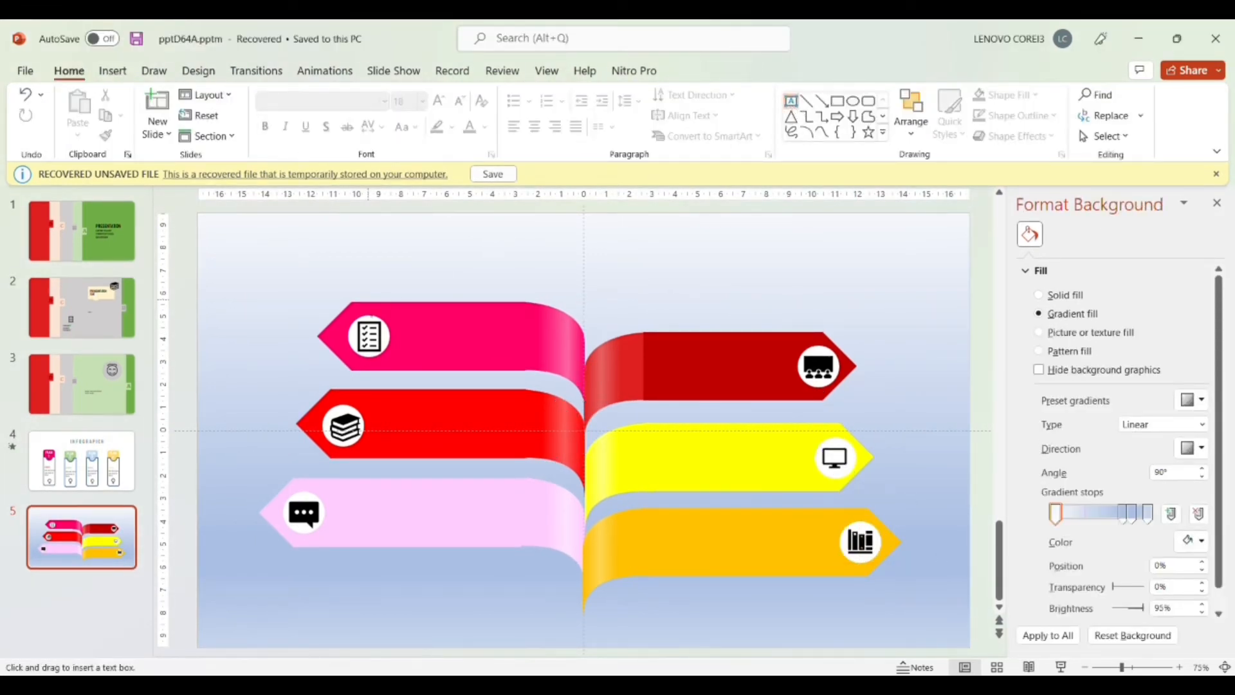
drag(406, 321, 519, 343)
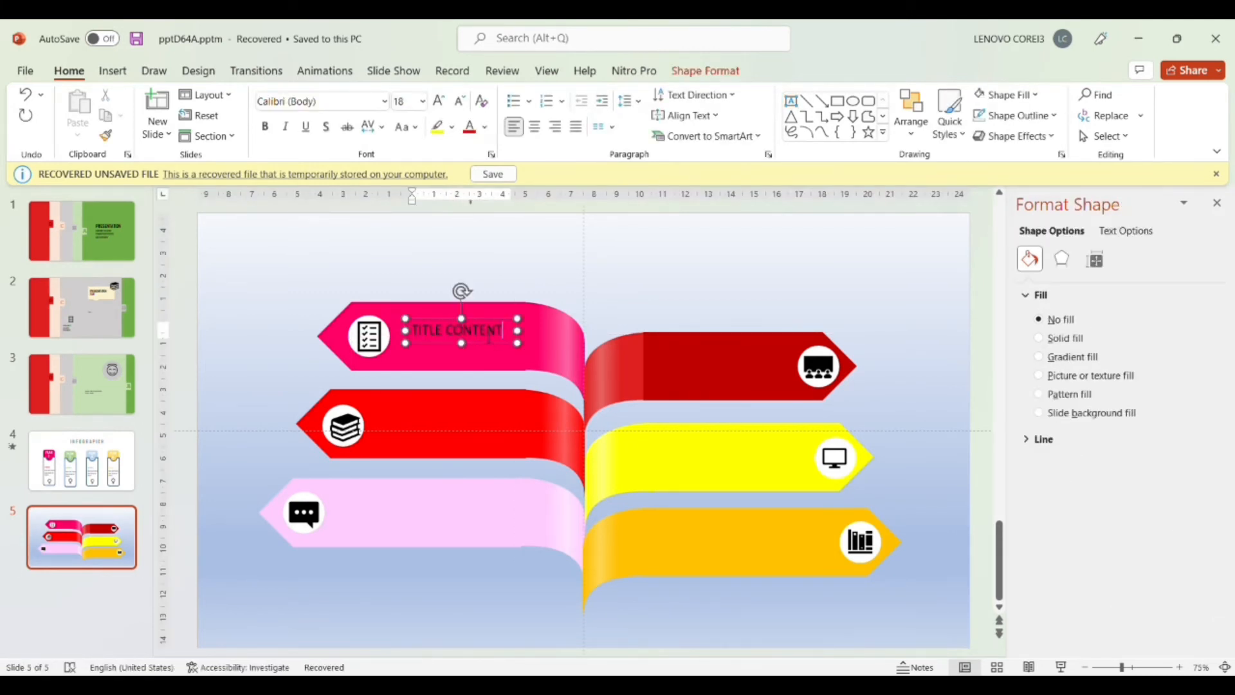
drag(513, 340, 509, 365)
text(Deskr)
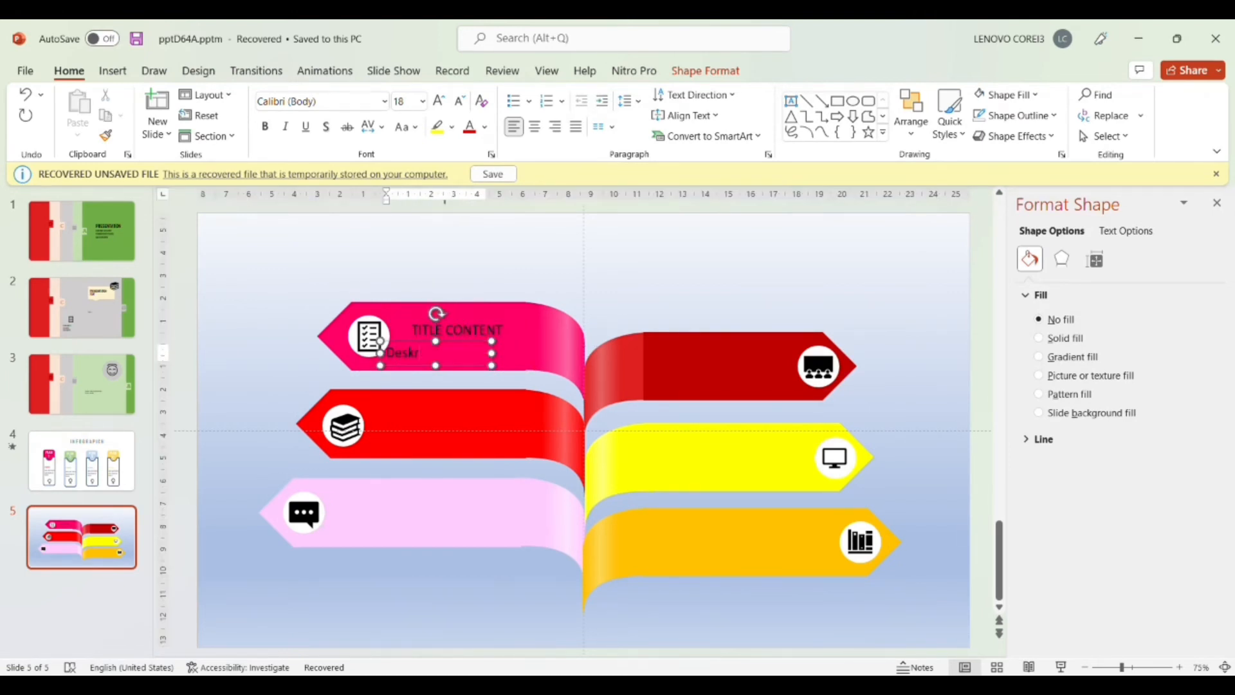
text(iptiv dari setiap subtitle content)
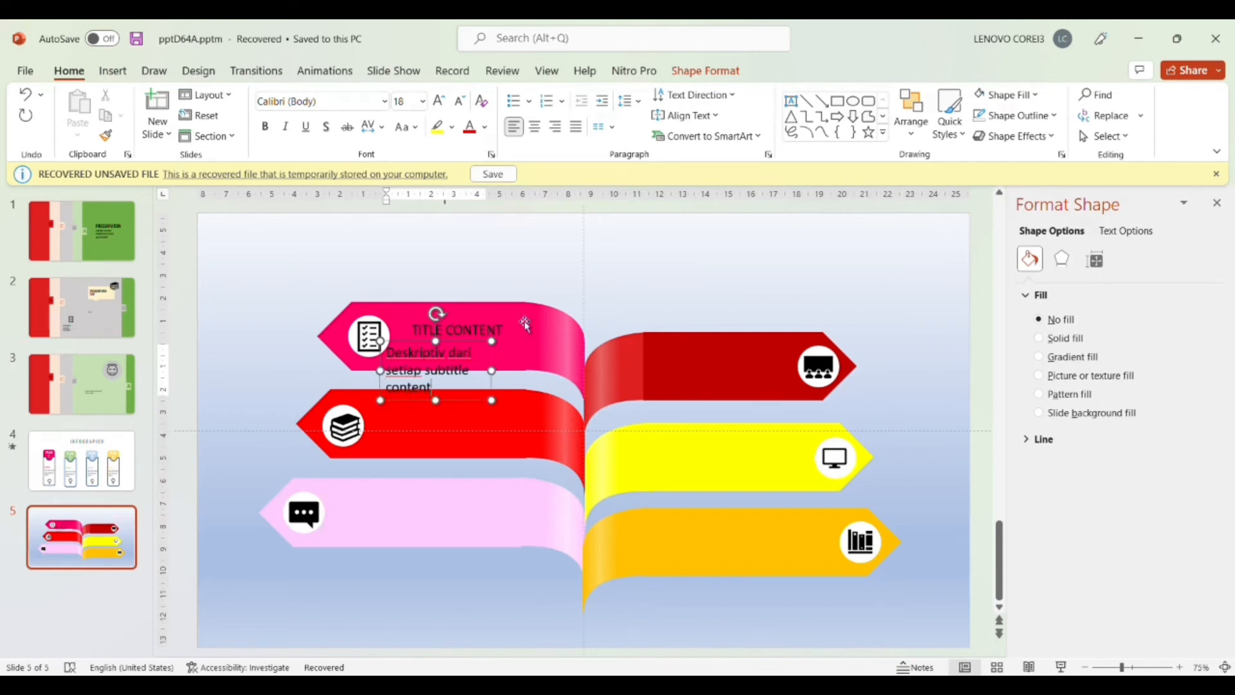
drag(499, 376, 544, 373)
Move the title on the pink ribbon up slightly and format it in Bahnschrift Condensed, size 20.
click(491, 322)
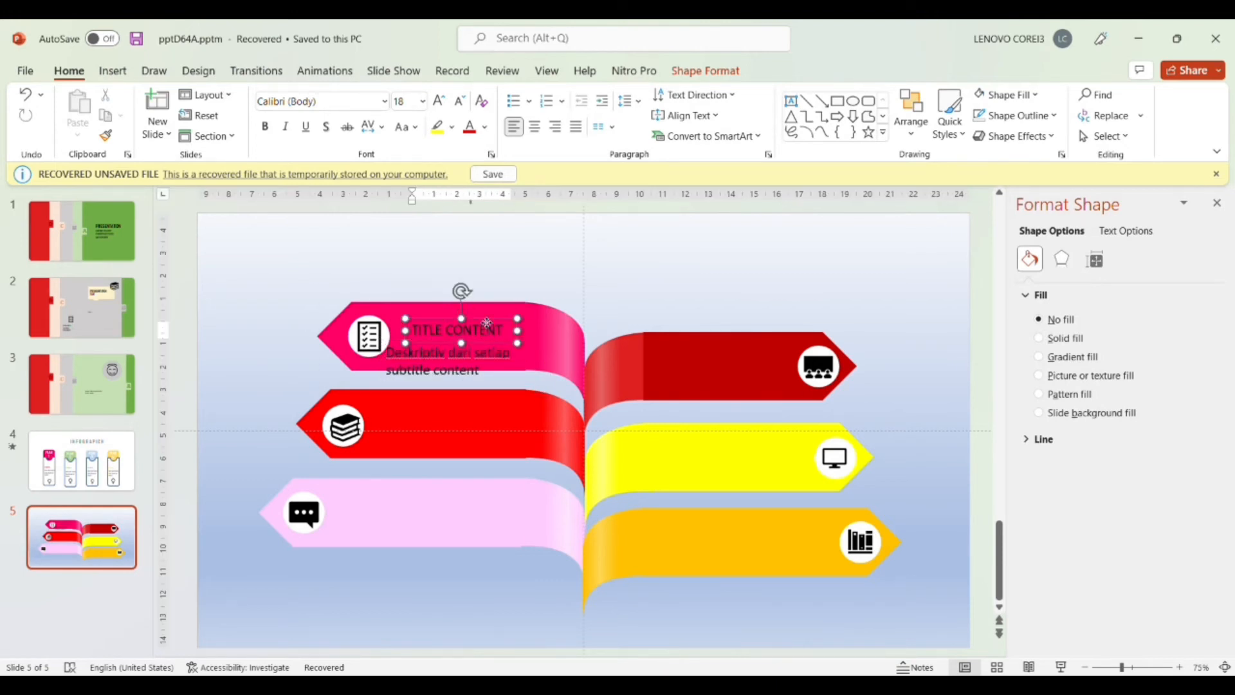
drag(490, 319, 489, 313)
drag(412, 319, 507, 320)
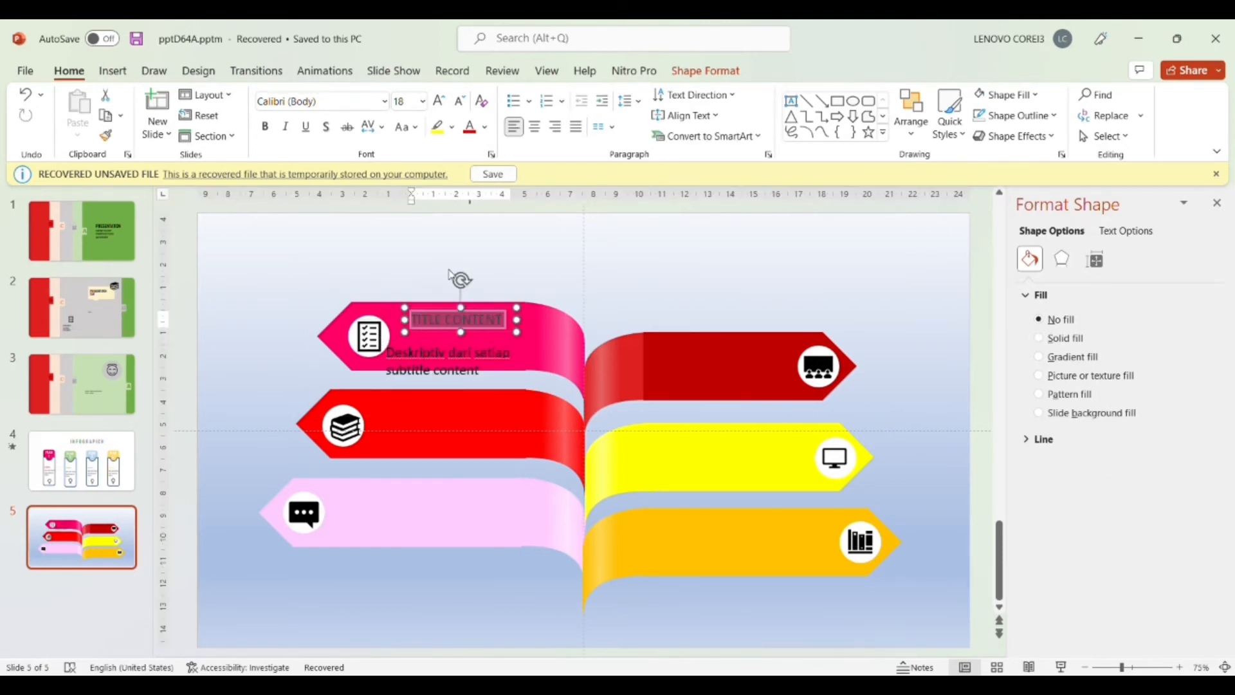
click(384, 103)
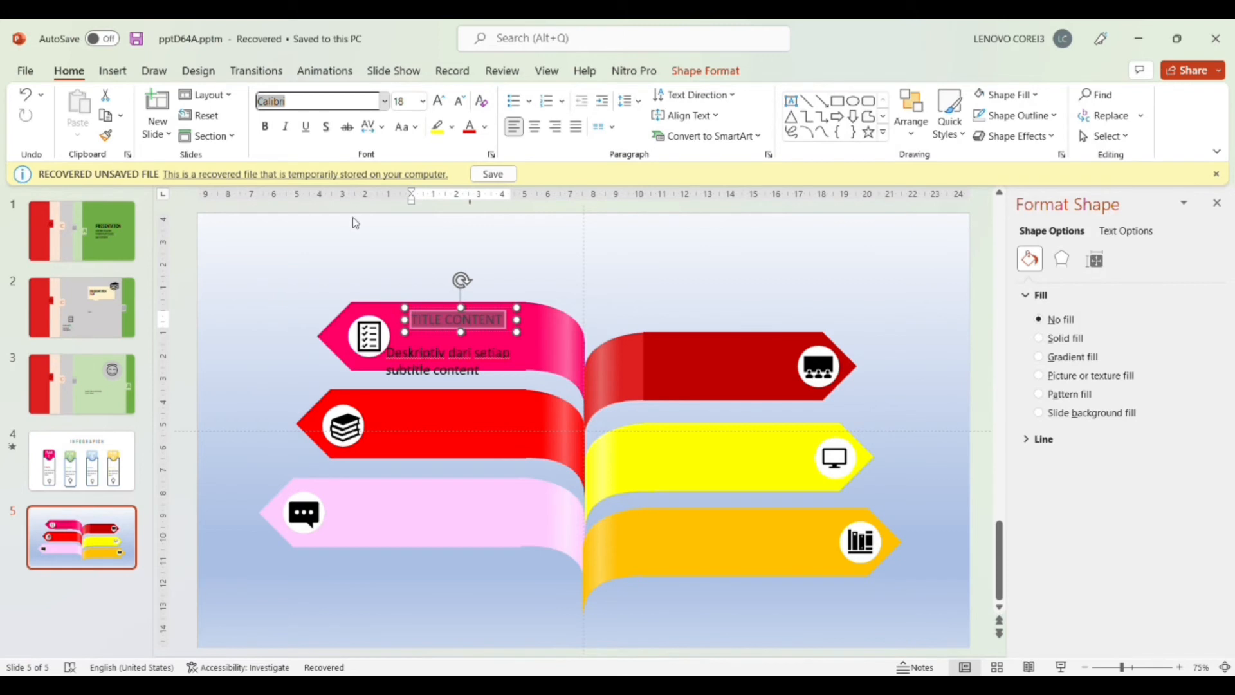
click(336, 370)
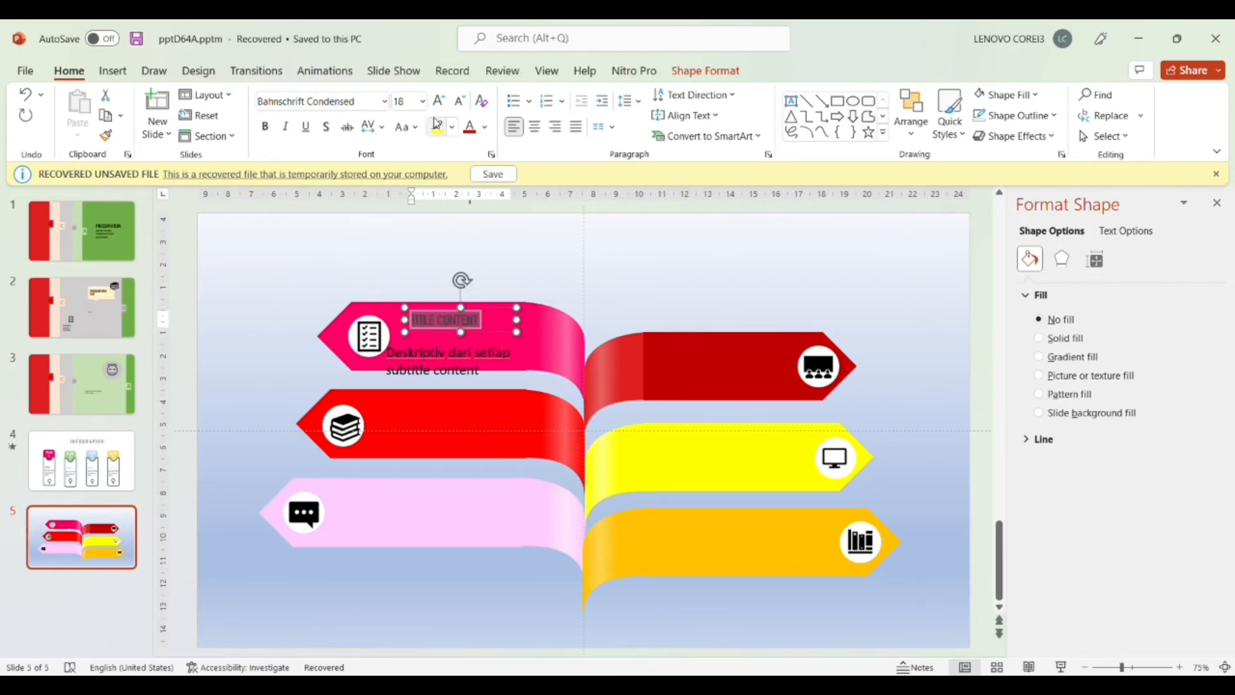
click(427, 227)
Select the pink ribbon's title text and open its font color choices.
drag(412, 320, 493, 365)
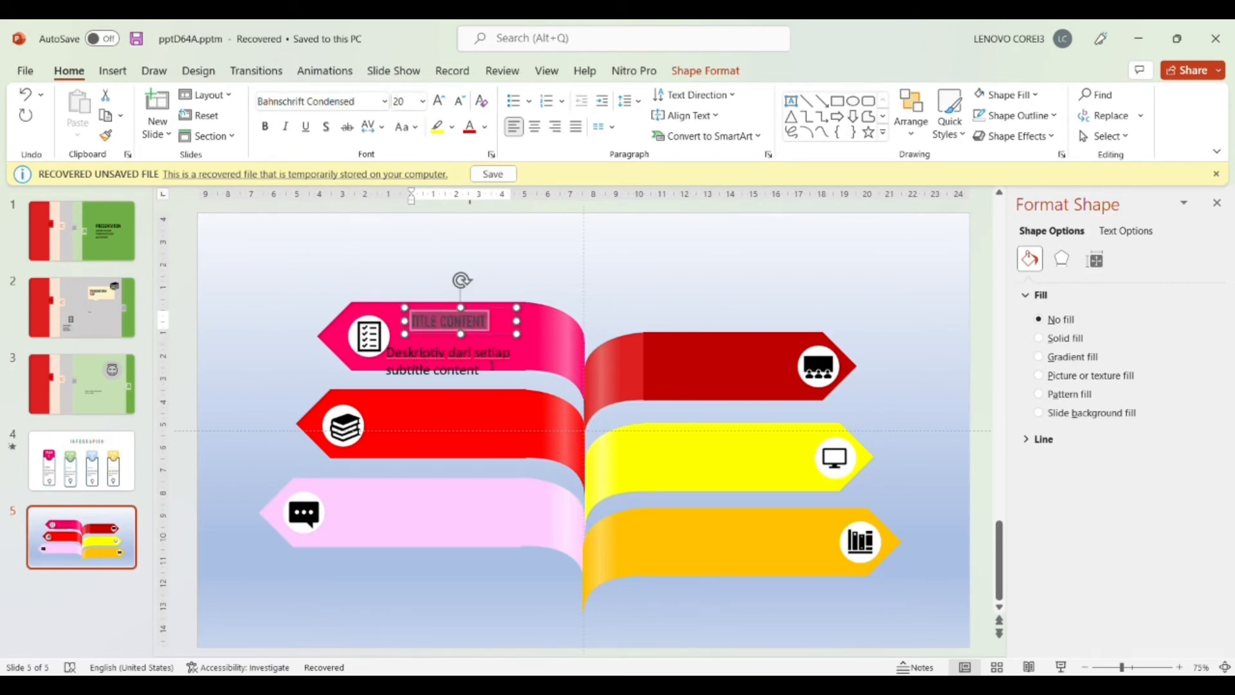
click(485, 127)
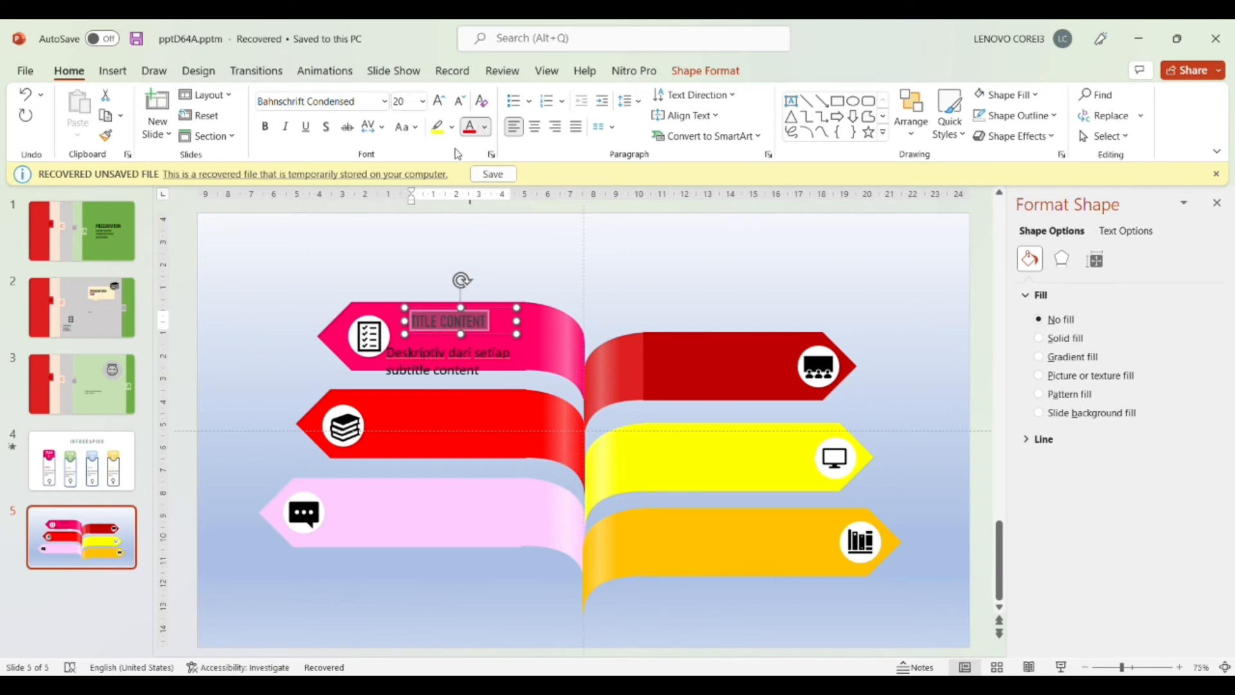